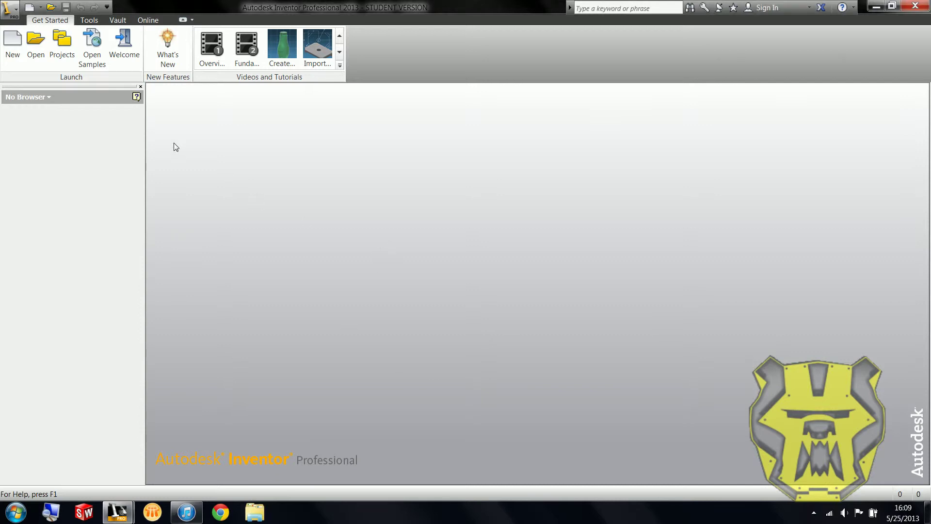
# - Load the partial Ursa cart.ipj project file from the partial Ursa cart folder as the active project
pyautogui.click(69, 57)
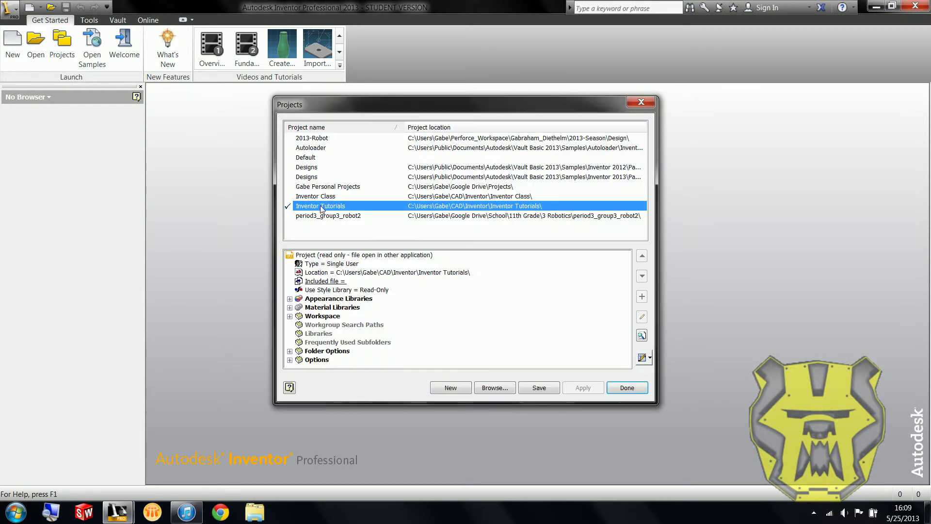
pyautogui.click(494, 387)
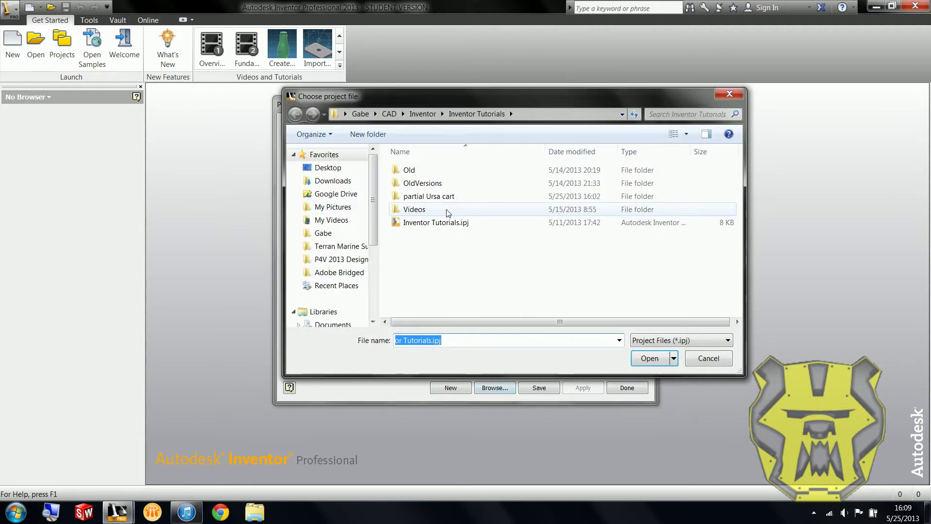
pyautogui.doubleClick(443, 200)
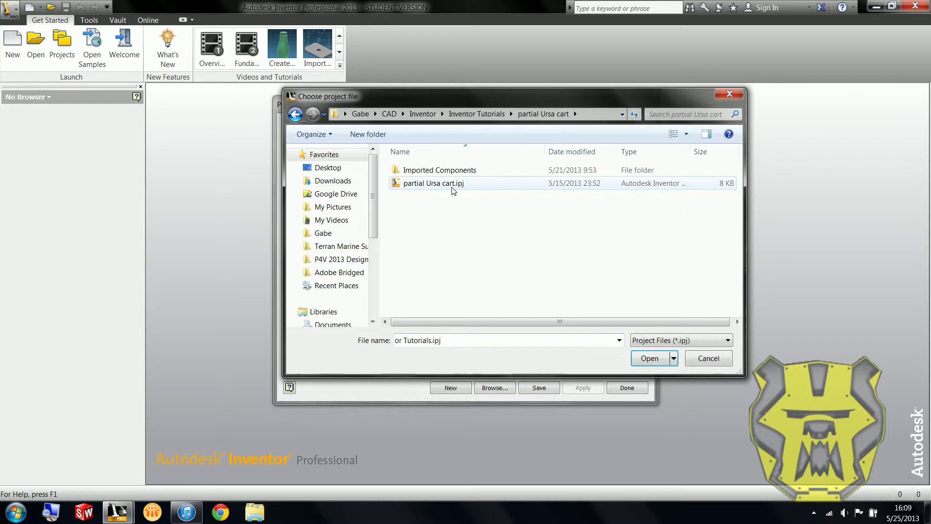
pyautogui.click(451, 187)
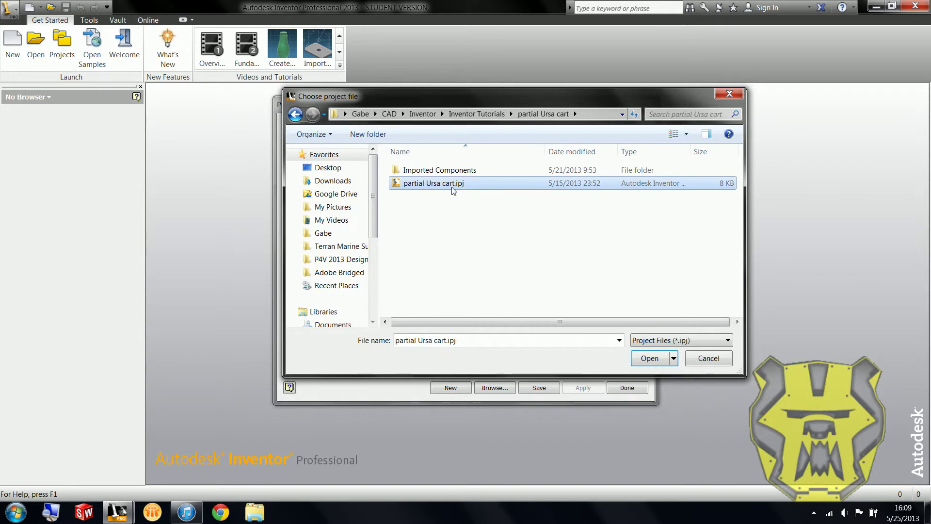
pyautogui.click(649, 358)
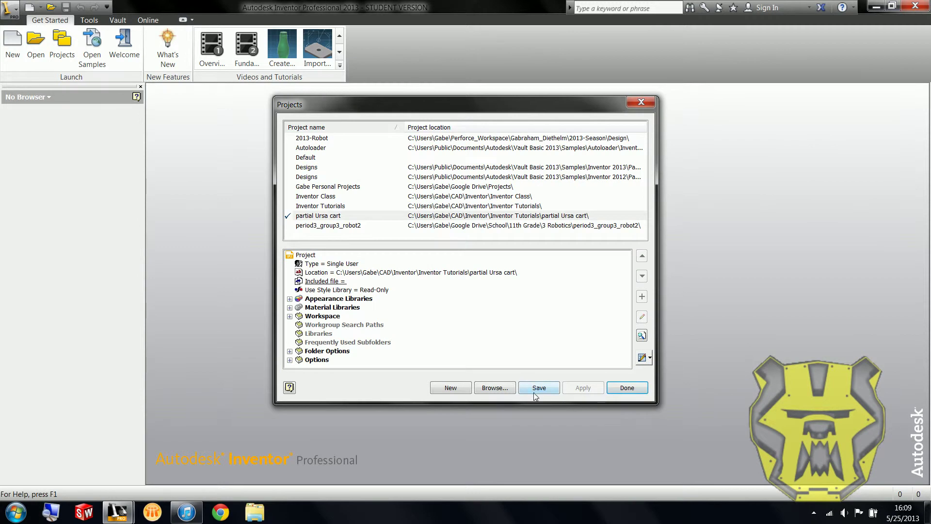
pyautogui.click(626, 387)
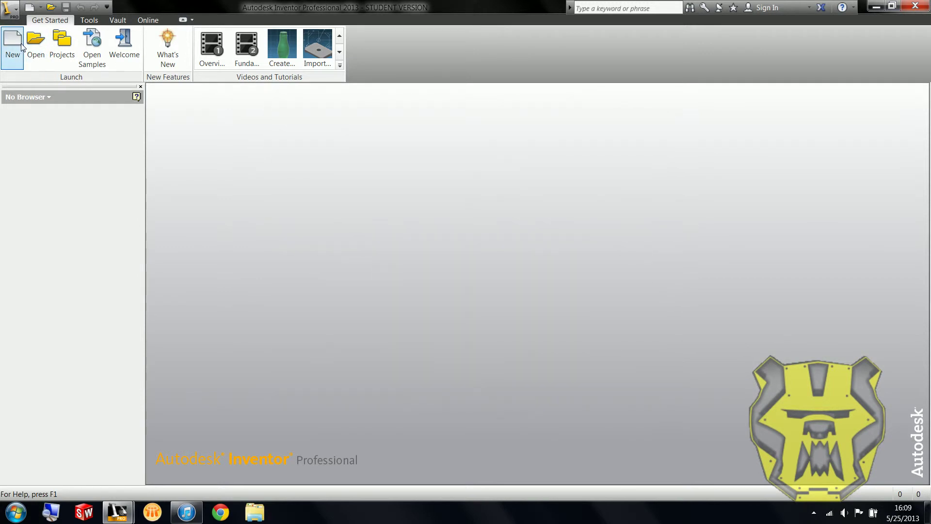
# - Create a new assembly from the Standard.iam template
pyautogui.click(21, 48)
pyautogui.click(431, 264)
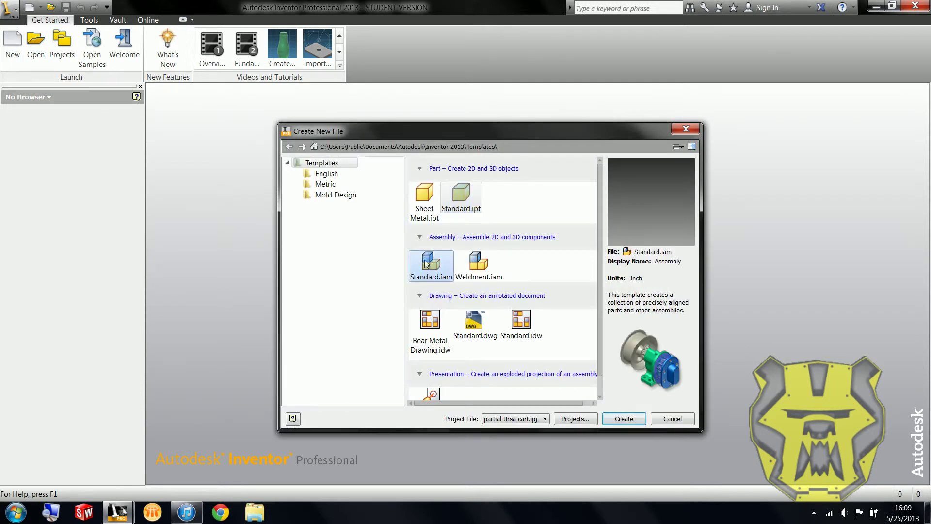
pyautogui.click(619, 420)
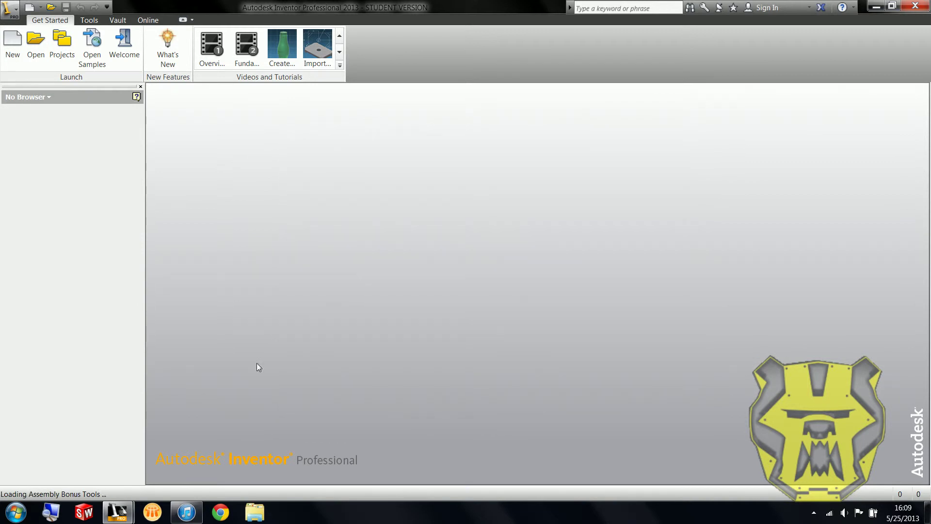
# - Review the arm hub.idw drawing and the partial cart.idw parts list, and return to the new assembly
pyautogui.click(208, 437)
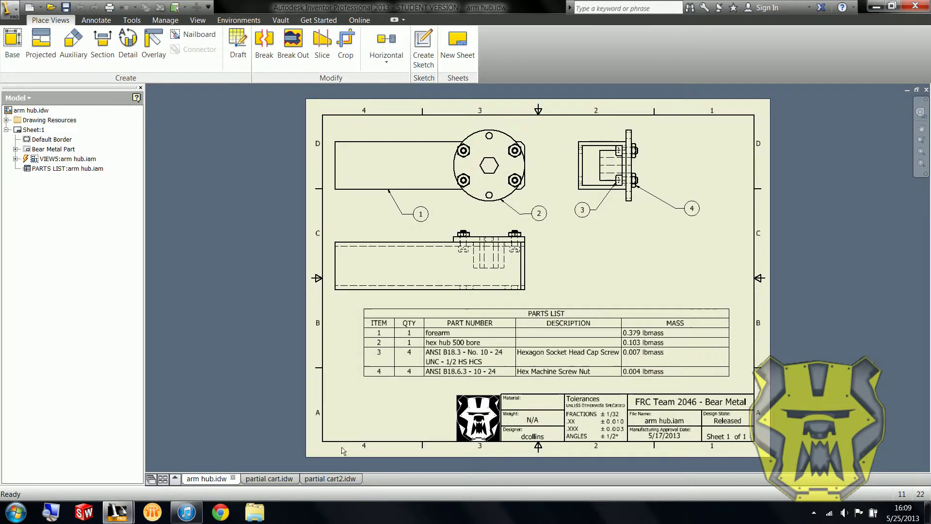
pyautogui.click(266, 478)
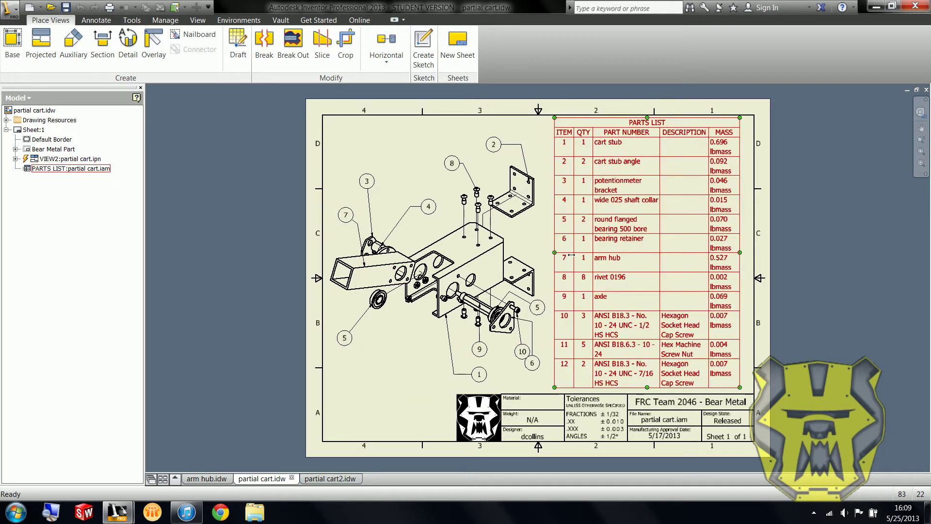
pyautogui.click(603, 257)
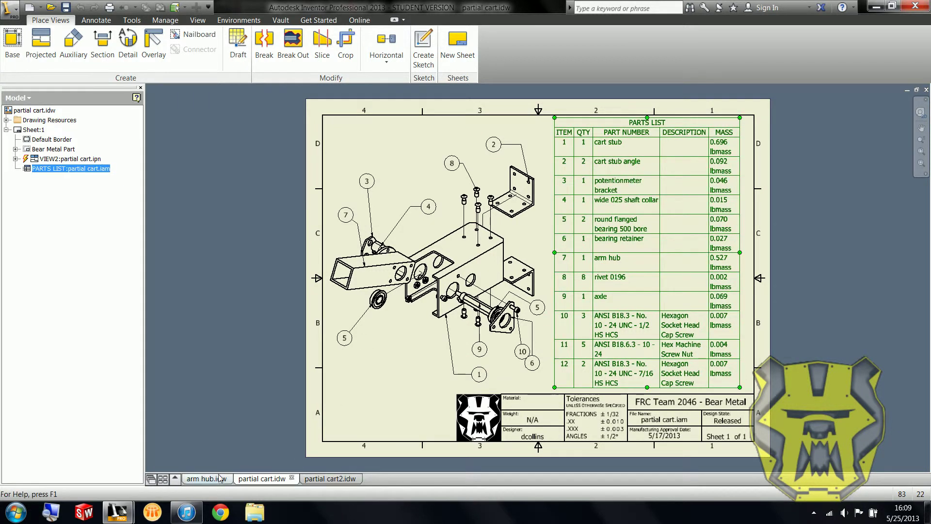
pyautogui.moveTo(118, 513)
pyautogui.click(199, 453)
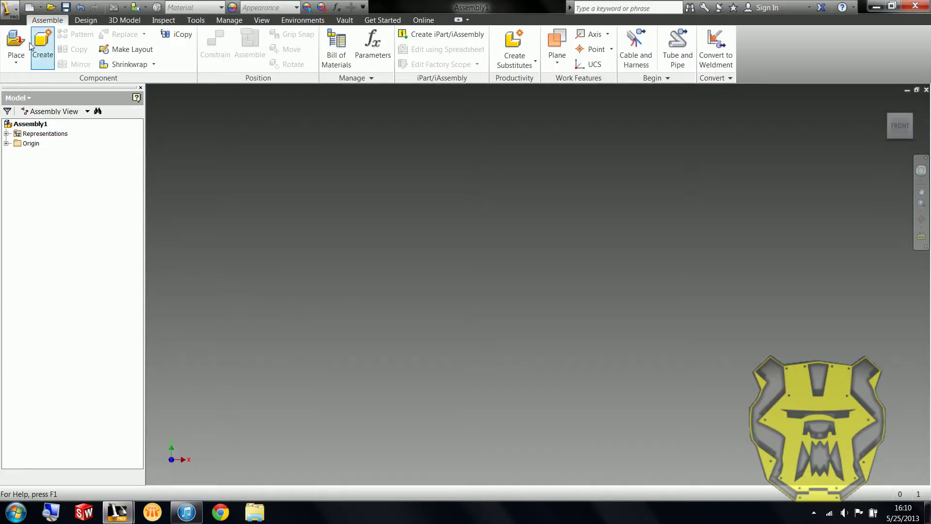
# - Save the new assembly as forearm in the partial Ursa cart folder
pyautogui.click(66, 8)
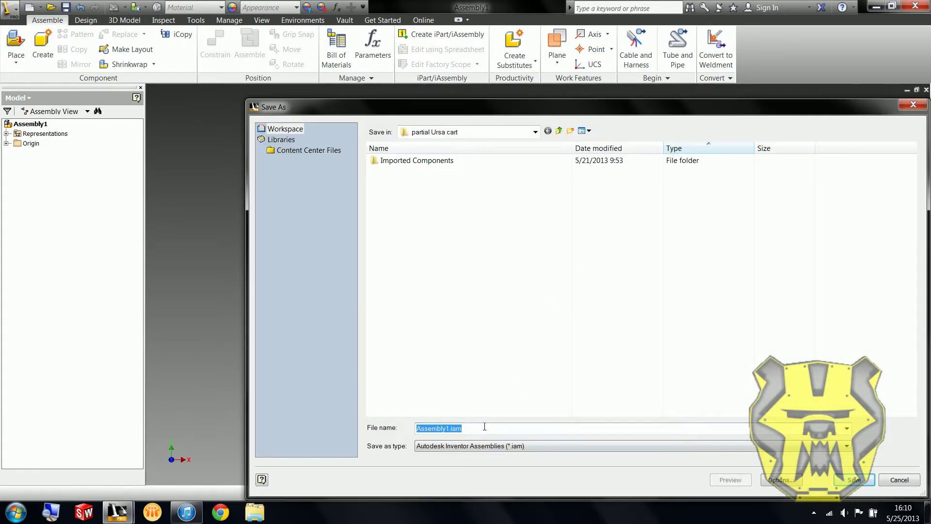
pyautogui.write('forearm')
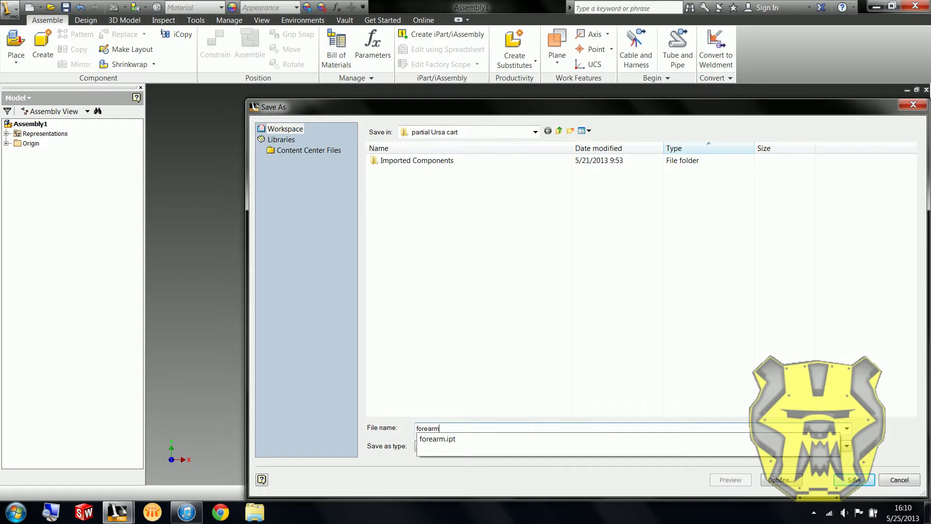
pyautogui.press('Return')
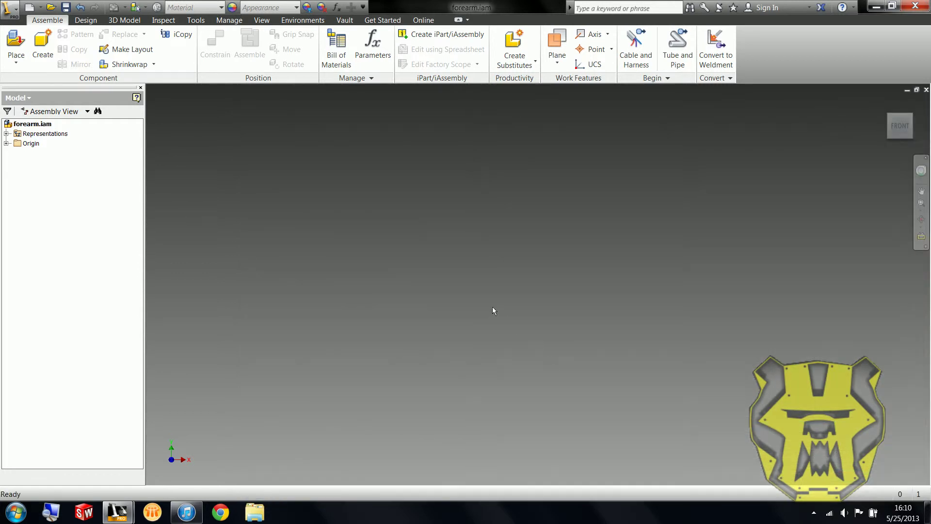
# - Place one instance of forearm.ipt as the first component of the assembly
pyautogui.click(16, 46)
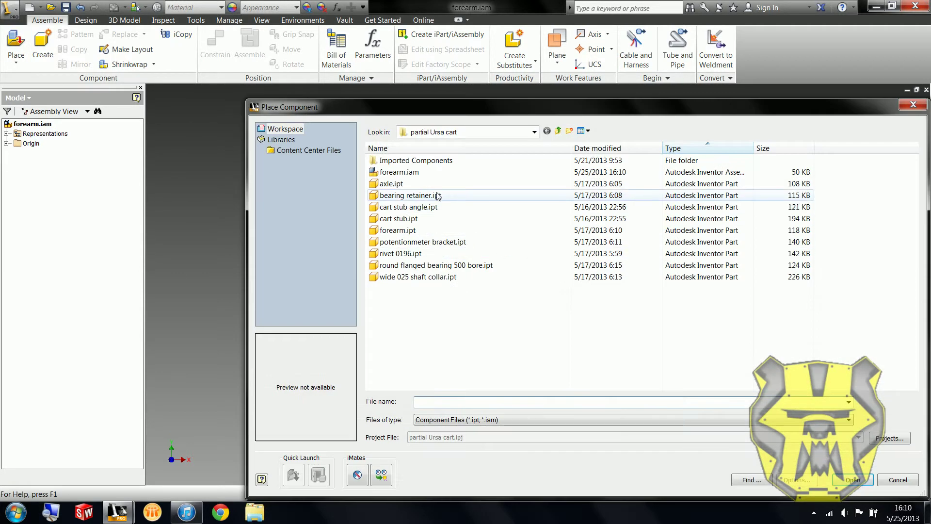
pyautogui.click(405, 231)
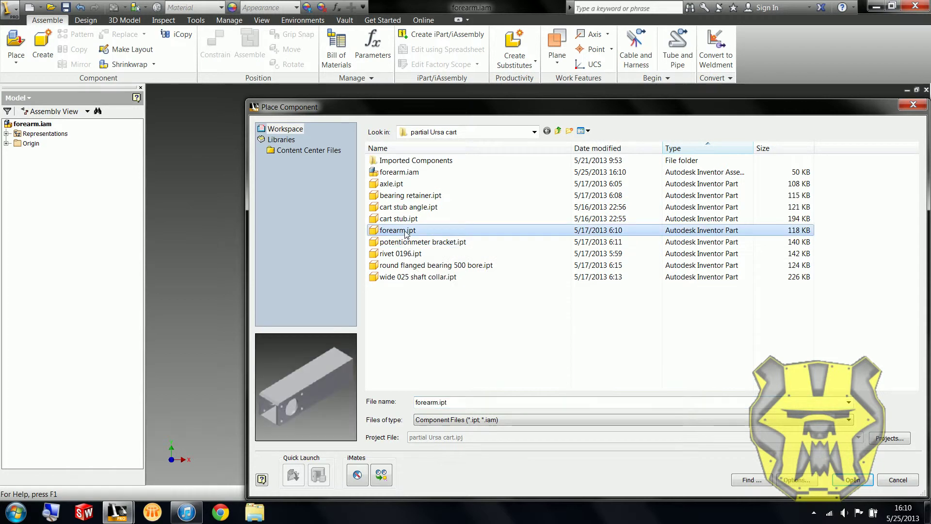
pyautogui.click(853, 480)
pyautogui.click(388, 287)
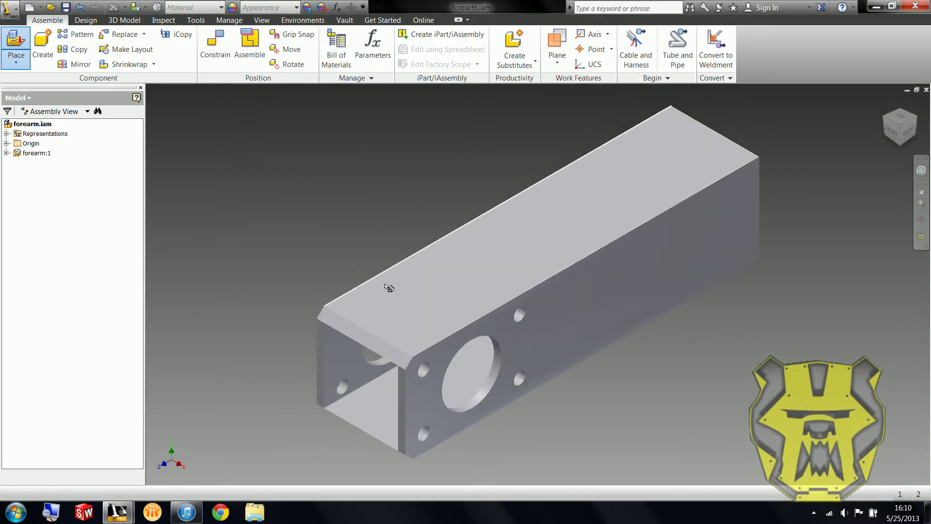
pyautogui.press('Escape')
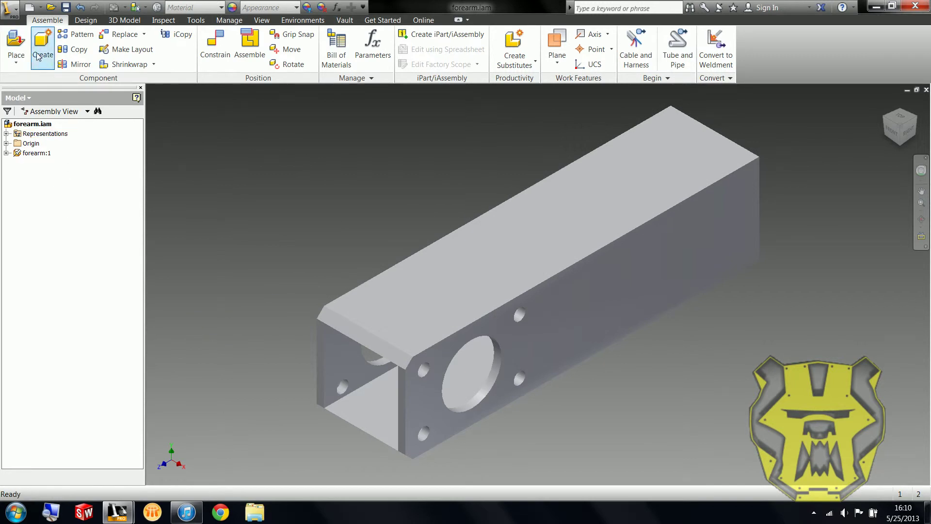
# - Place one instance of hex hub 500 bore.ipt from the Imported Components folder beside the forearm
pyautogui.click(16, 48)
pyautogui.doubleClick(407, 161)
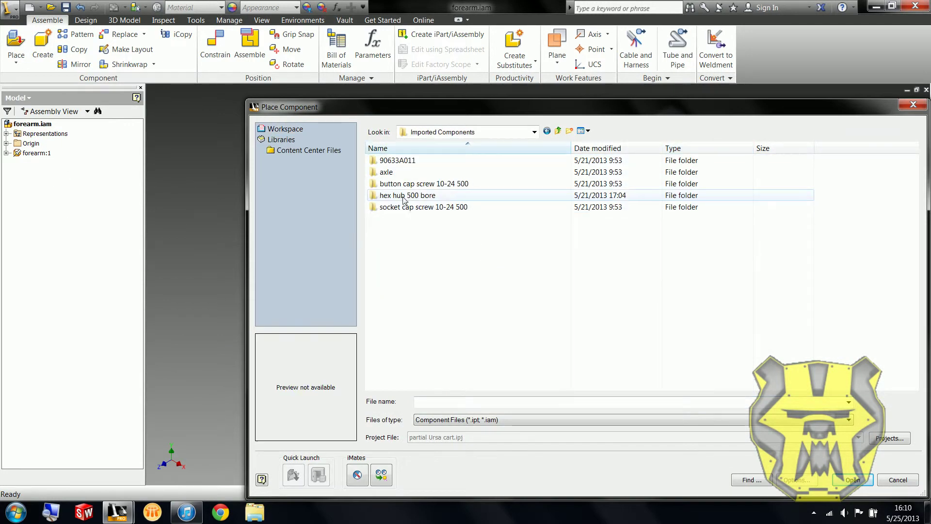
pyautogui.doubleClick(405, 197)
pyautogui.click(403, 172)
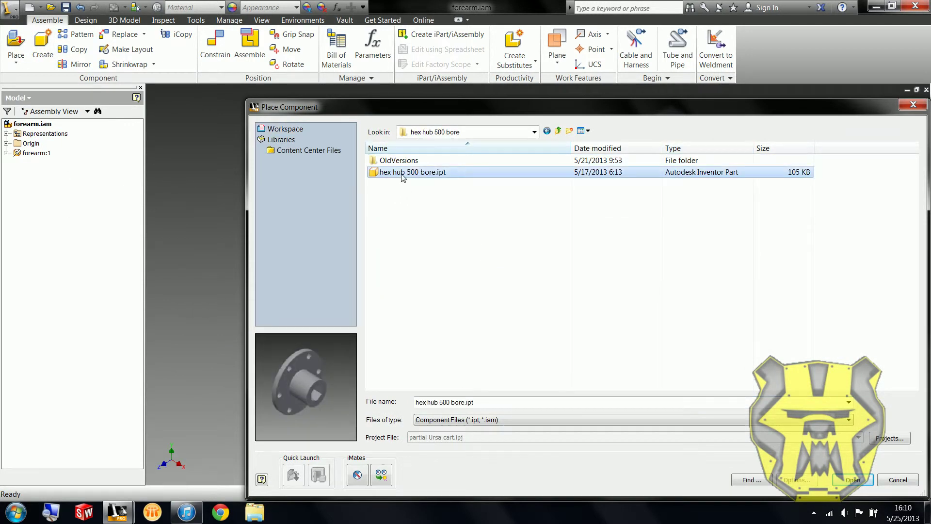
pyautogui.doubleClick(558, 131)
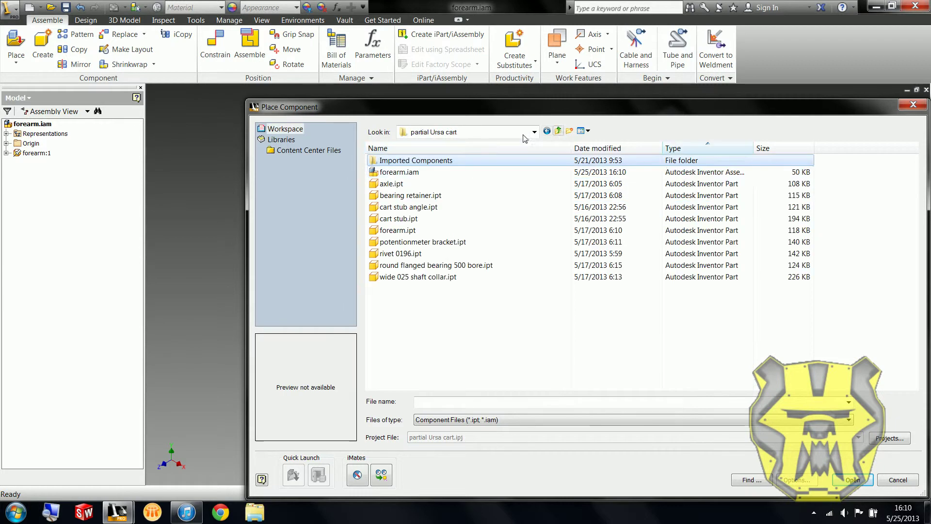
pyautogui.doubleClick(401, 165)
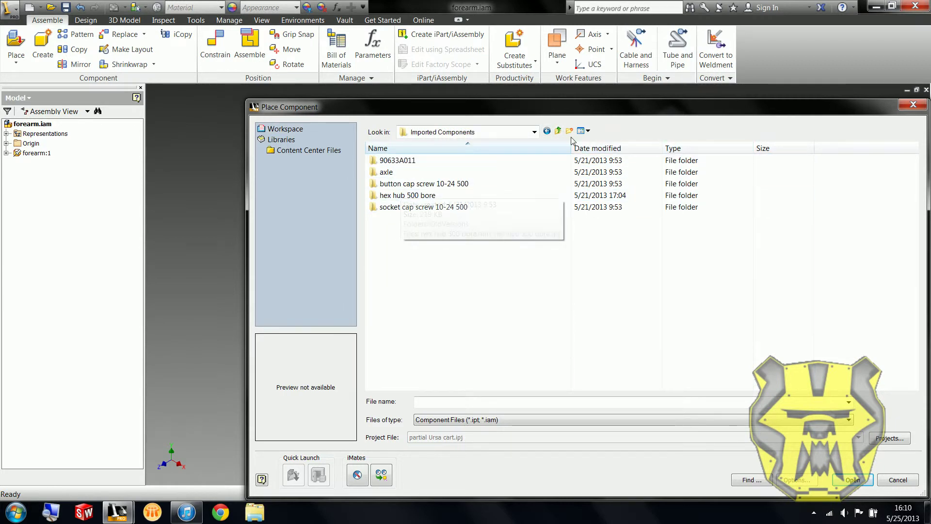
pyautogui.click(557, 130)
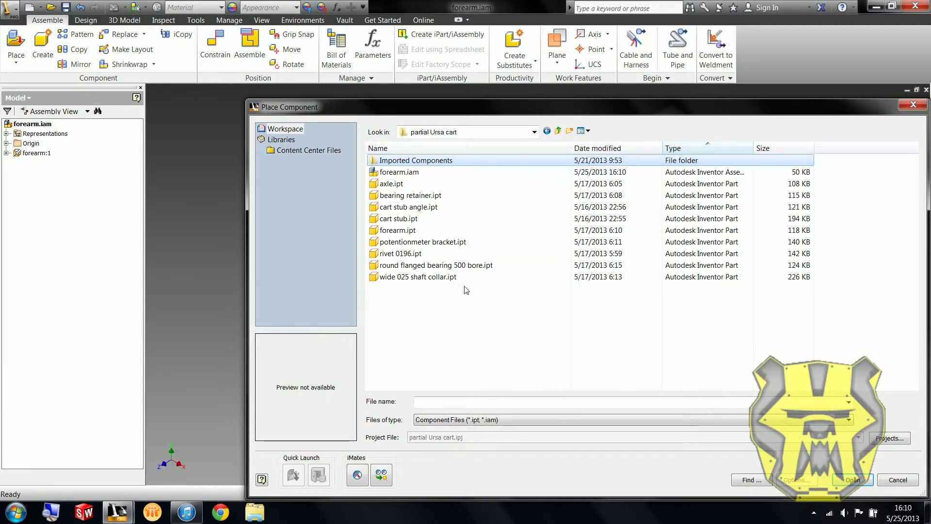
pyautogui.doubleClick(399, 160)
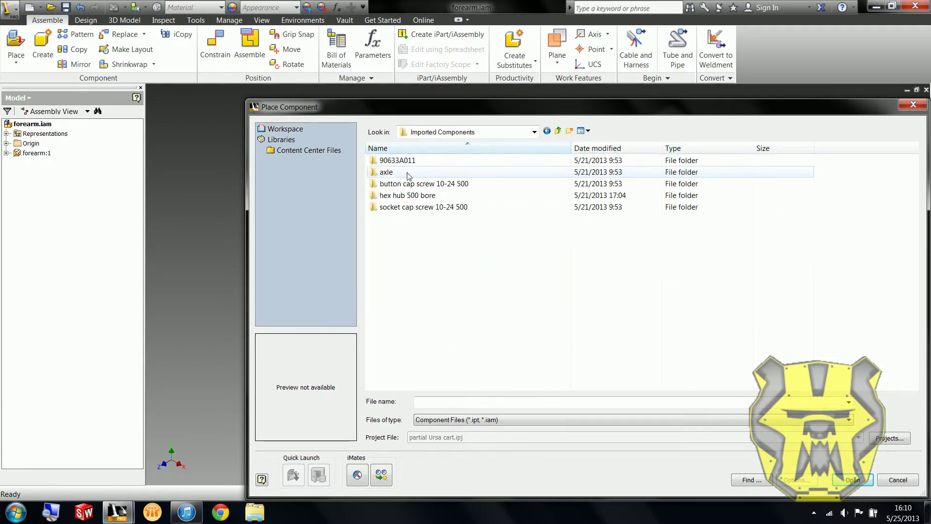
pyautogui.doubleClick(397, 195)
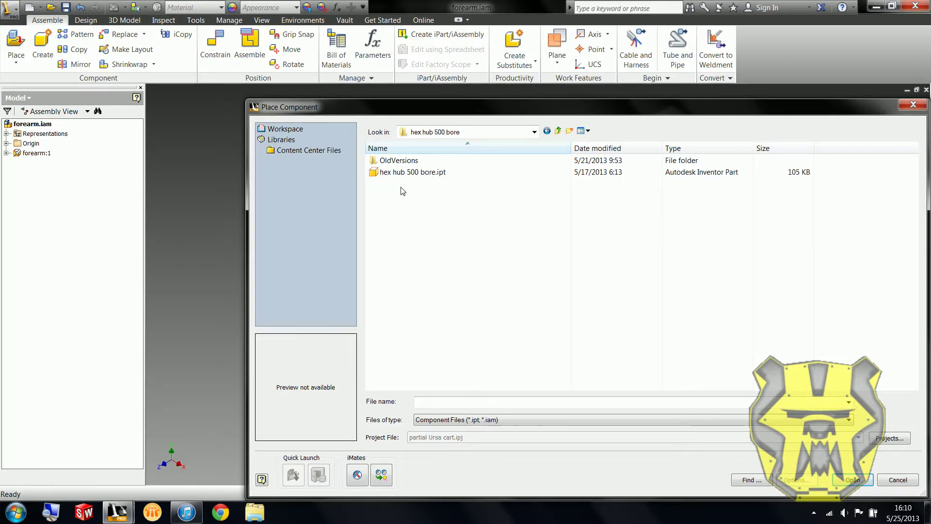
pyautogui.click(410, 175)
pyautogui.click(852, 480)
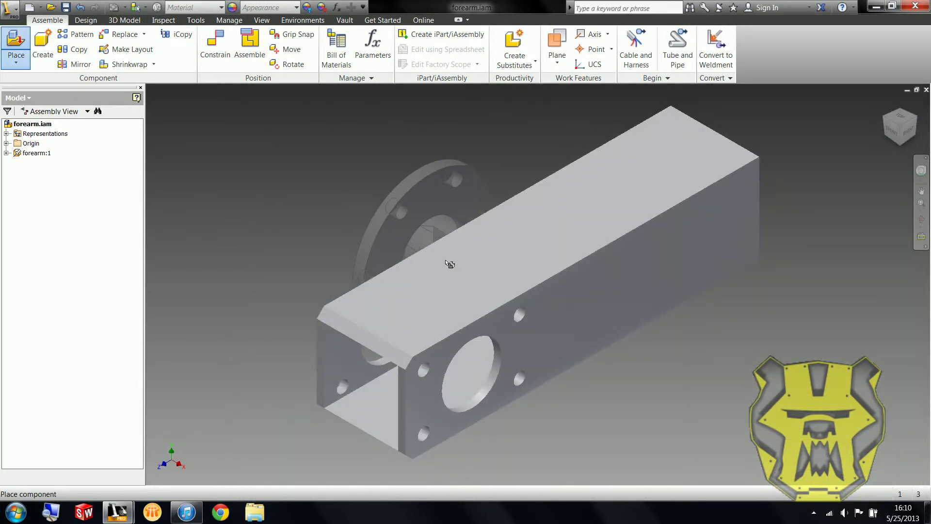
pyautogui.press('Escape')
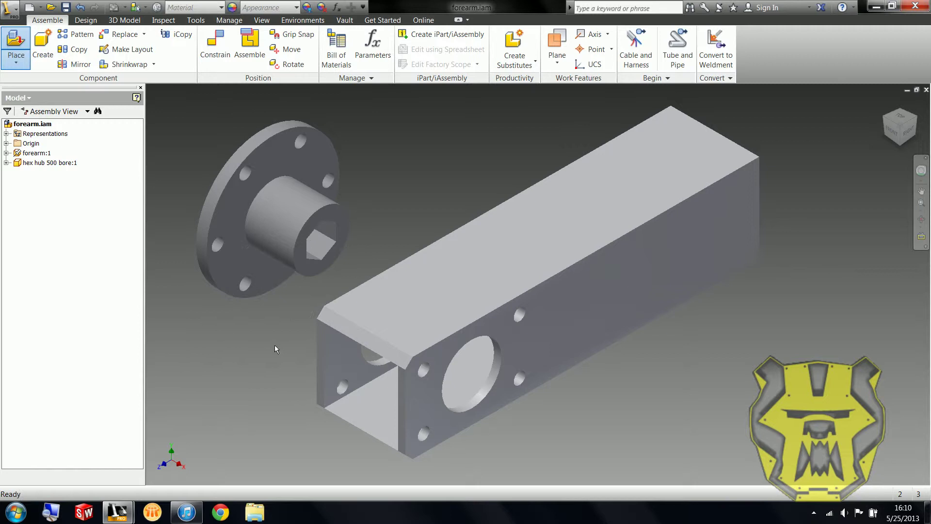
# - Add a mate constraint with 0.000 in offset aligning the hub's cylinder axis with the forearm's large round hole
pyautogui.click(208, 50)
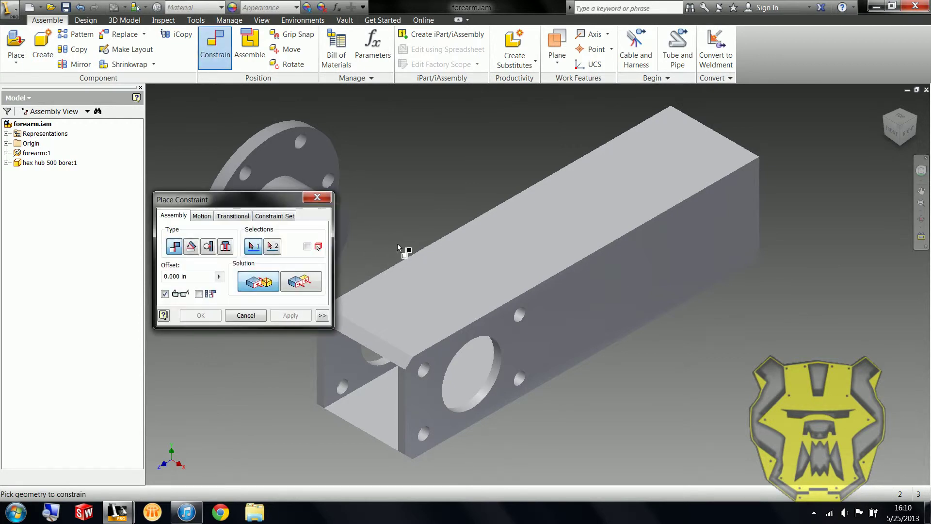
pyautogui.moveTo(405, 249); pyautogui.dragTo(510, 288, button='middle')
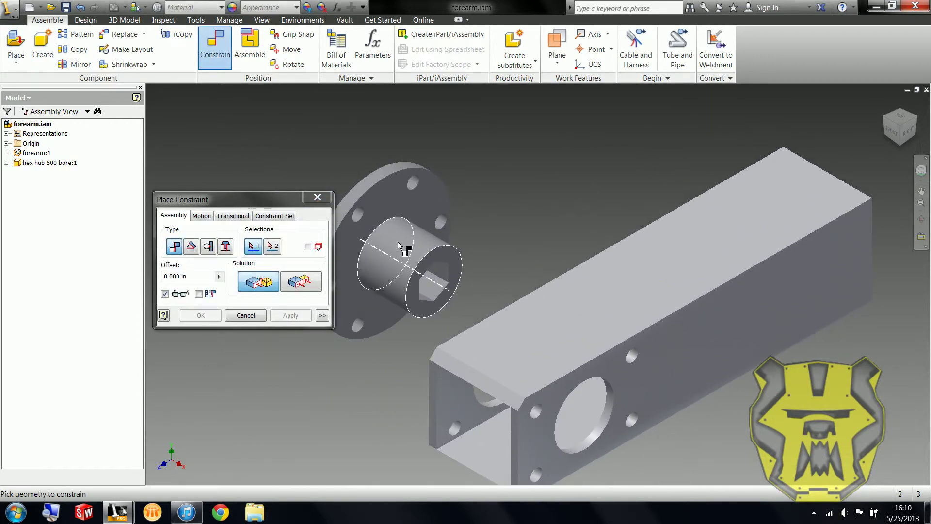
pyautogui.click(403, 257)
pyautogui.moveTo(496, 332); pyautogui.dragTo(493, 218, button='middle')
pyautogui.keyDown('shift'); pyautogui.moveTo(504, 336); pyautogui.dragTo(536, 293, button='middle'); pyautogui.keyUp('shift')
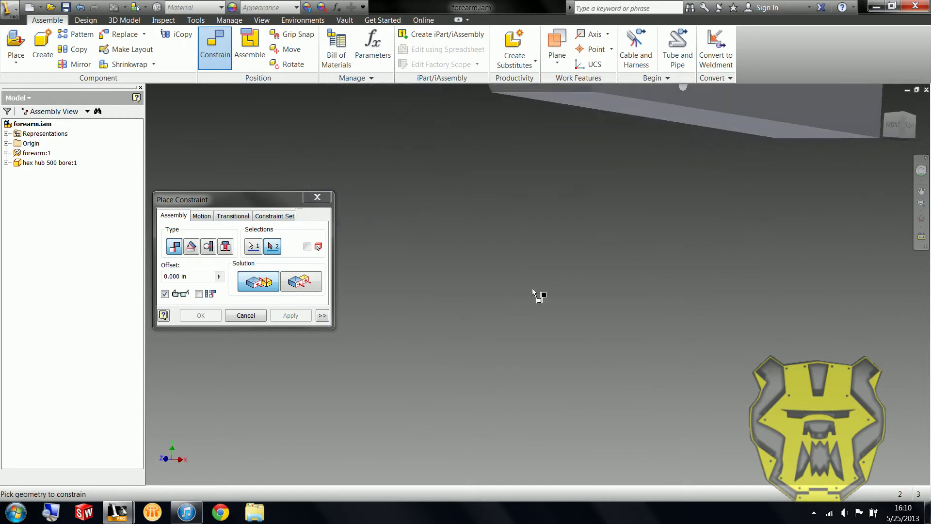
pyautogui.moveTo(539, 163); pyautogui.dragTo(542, 391, button='middle')
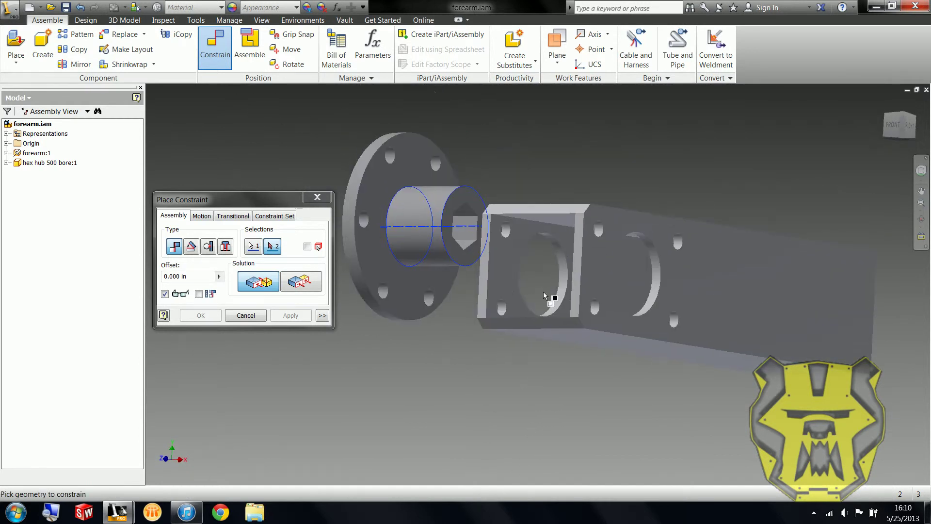
pyautogui.click(567, 286)
pyautogui.press('Escape')
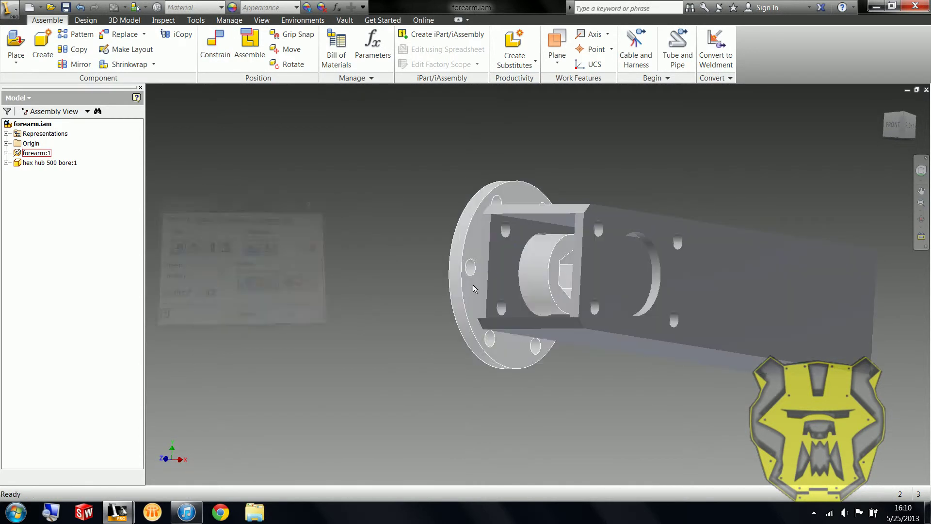
# - Mate the inner face of the hub's flange to the forearm's outer side face with a 0.000 in offset
pyautogui.moveTo(470, 287); pyautogui.dragTo(406, 389)
pyautogui.click(218, 51)
pyautogui.click(419, 226)
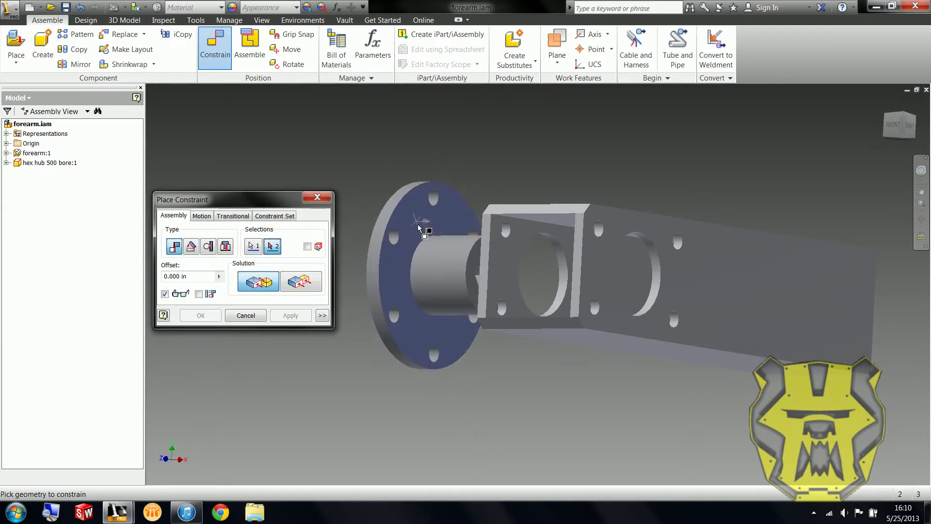
pyautogui.keyDown('shift'); pyautogui.moveTo(508, 333); pyautogui.dragTo(607, 355, button='middle'); pyautogui.keyUp('shift')
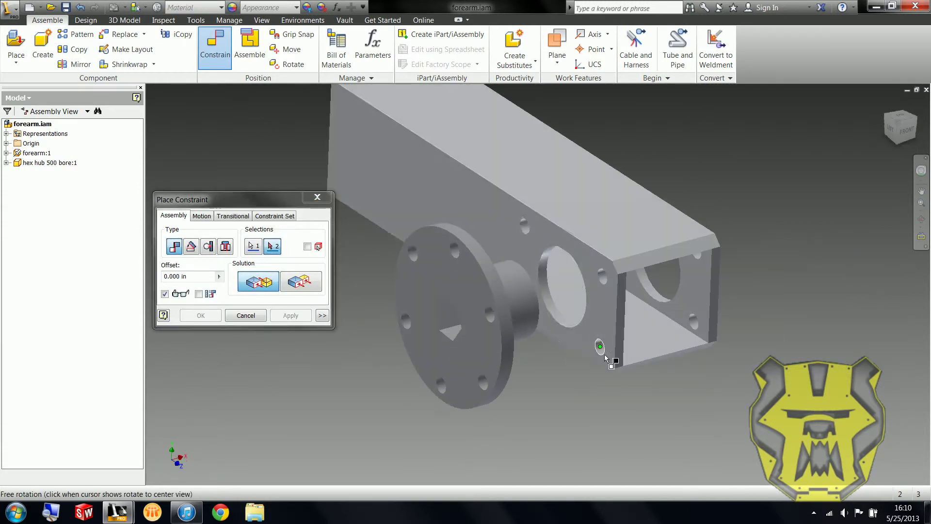
pyautogui.click(600, 299)
pyautogui.click(283, 318)
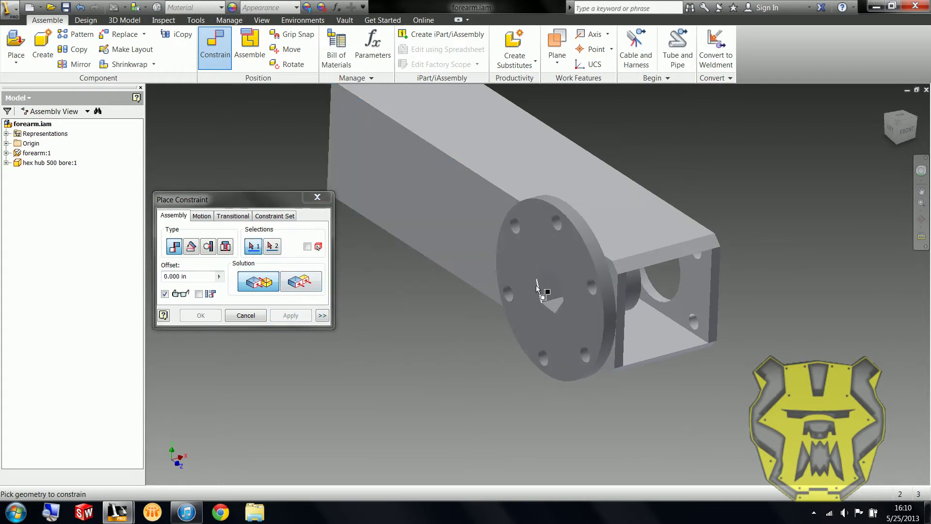
pyautogui.press('Escape')
pyautogui.click(554, 256)
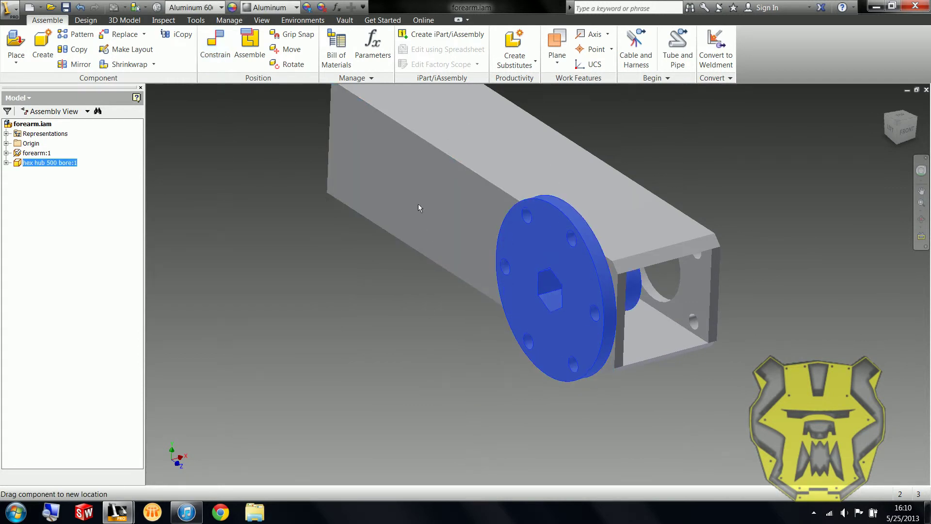
# - Try to mate the axis of a hub flange bolt hole with the small hole near the forearm's open end
pyautogui.click(215, 46)
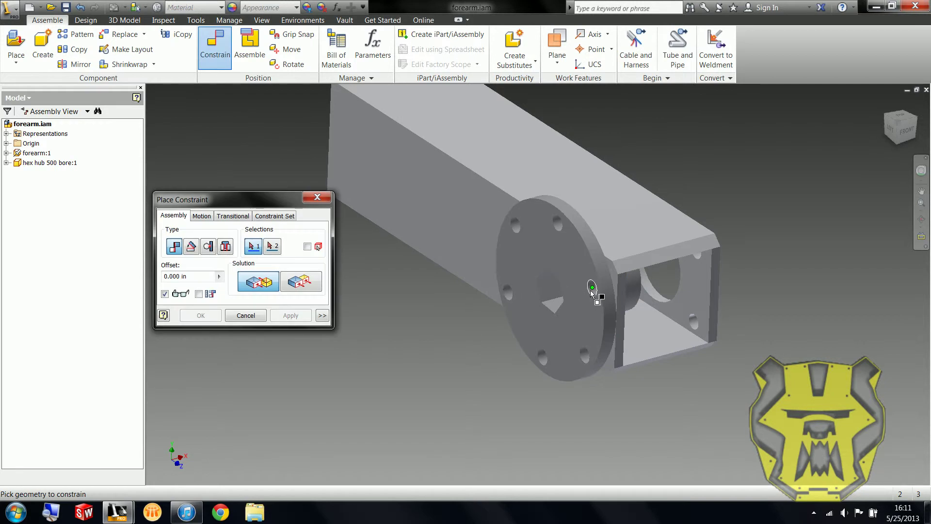
pyautogui.click(595, 293)
pyautogui.click(604, 279)
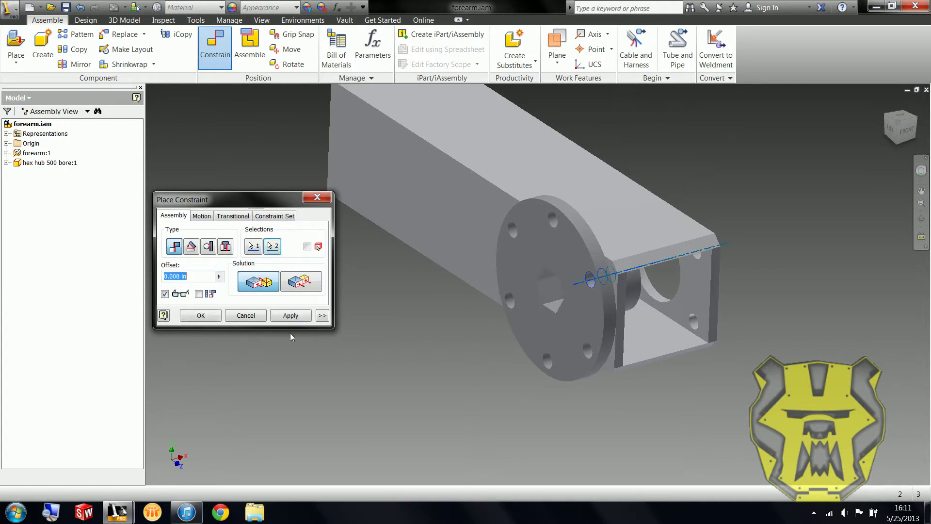
pyautogui.scroll(-5, 653, 254)
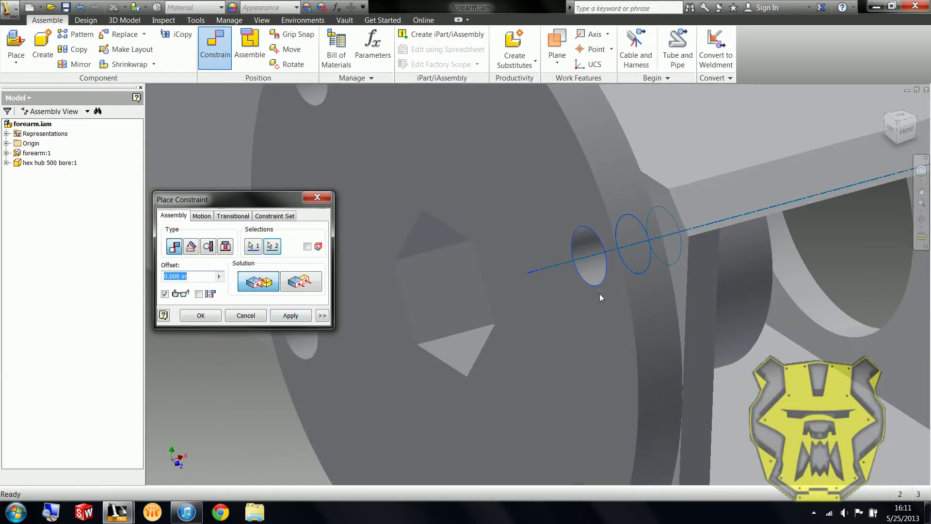
pyautogui.click(286, 315)
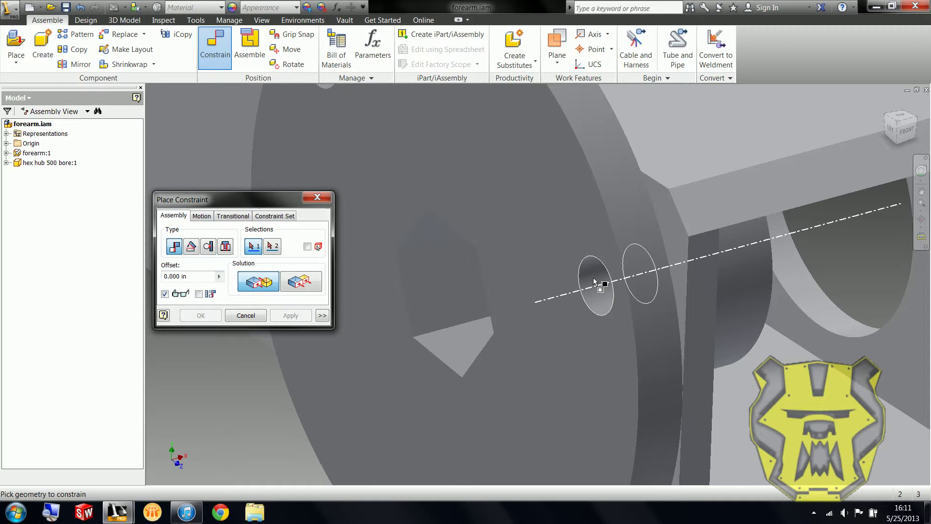
# - Mate the flange bolt hole's axis to the forearm's small hole axis, using Select Other to reach the hidden hole
pyautogui.rightClick(595, 313)
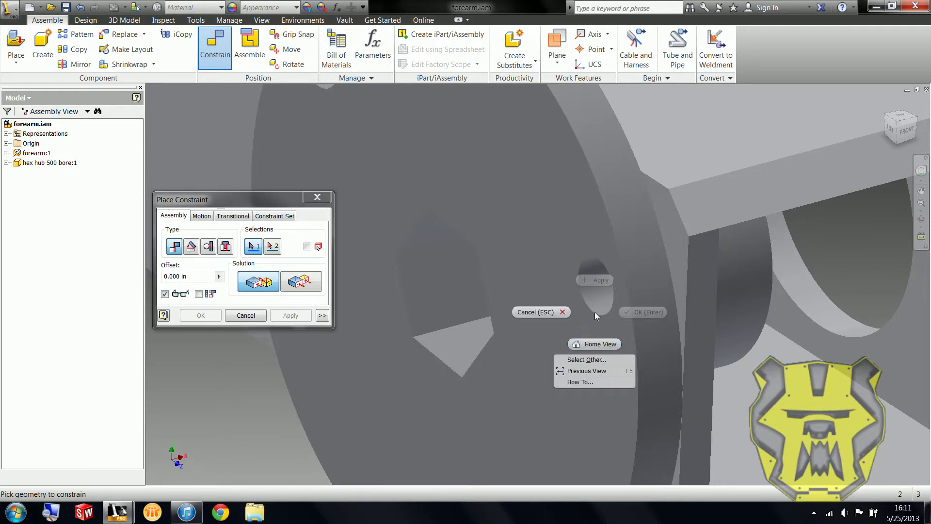
pyautogui.click(601, 360)
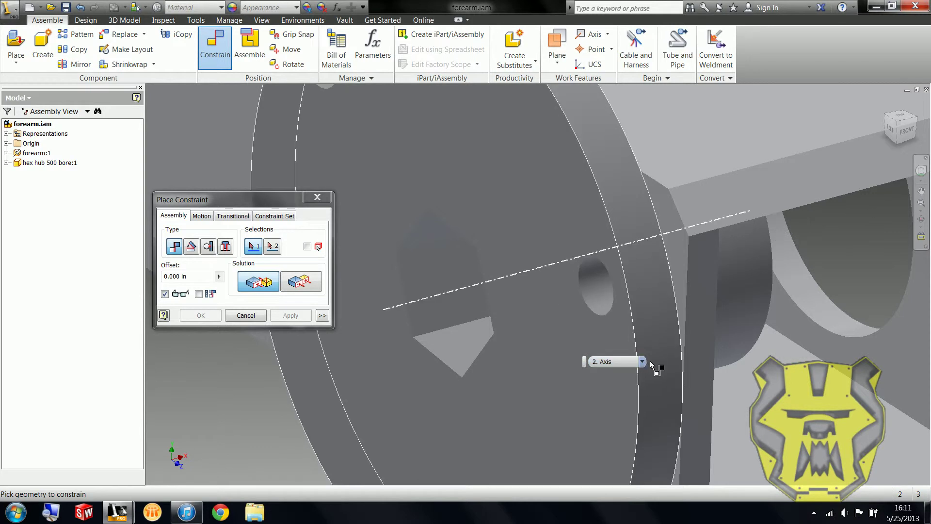
pyautogui.click(642, 361)
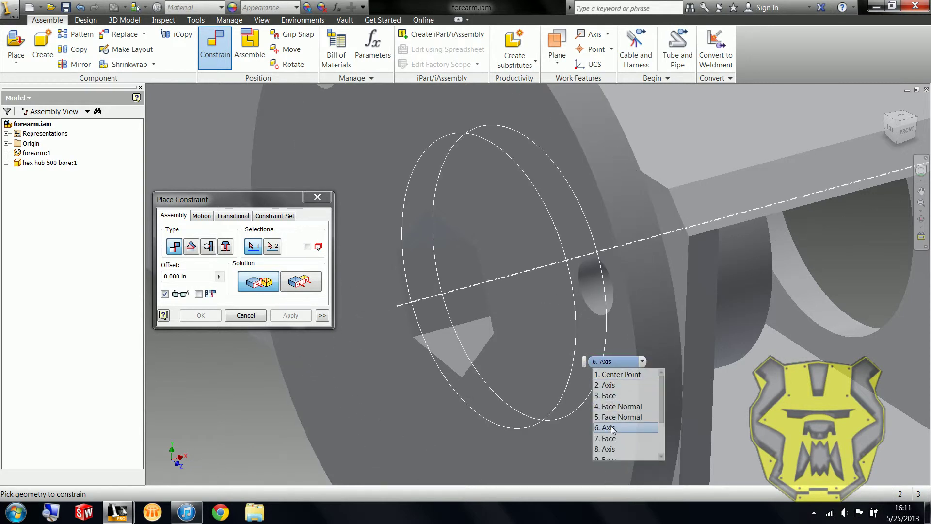
pyautogui.click(612, 385)
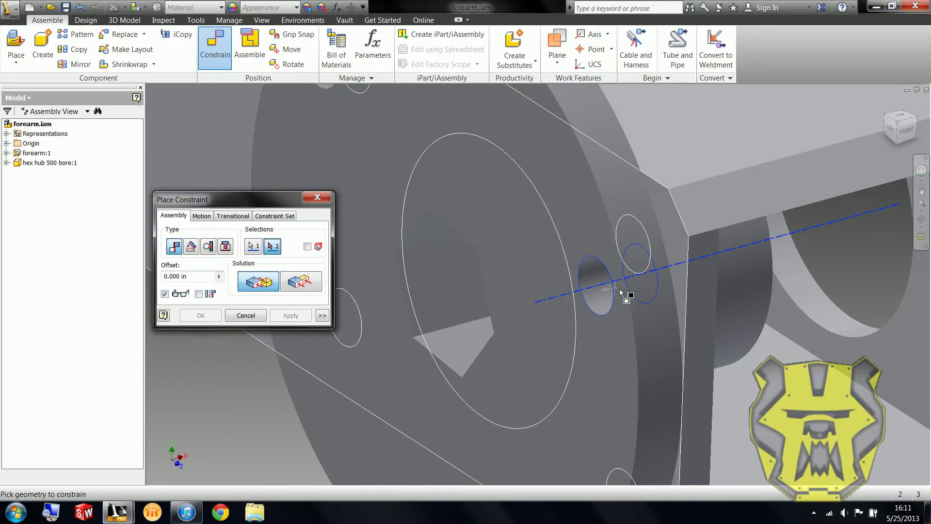
pyautogui.click(641, 251)
pyautogui.click(301, 315)
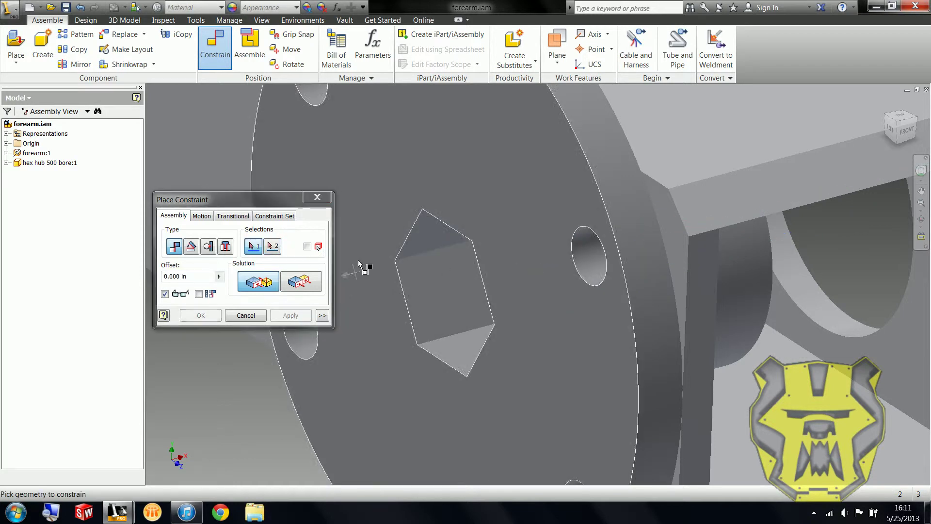
pyautogui.press('Escape')
# - Undo the mate constraints on the hex hub and move the hub clear of the forearm
pyautogui.scroll(6, 400, 269)
pyautogui.keyDown('shift'); pyautogui.moveTo(453, 313); pyautogui.dragTo(421, 302, button='middle'); pyautogui.keyUp('shift')
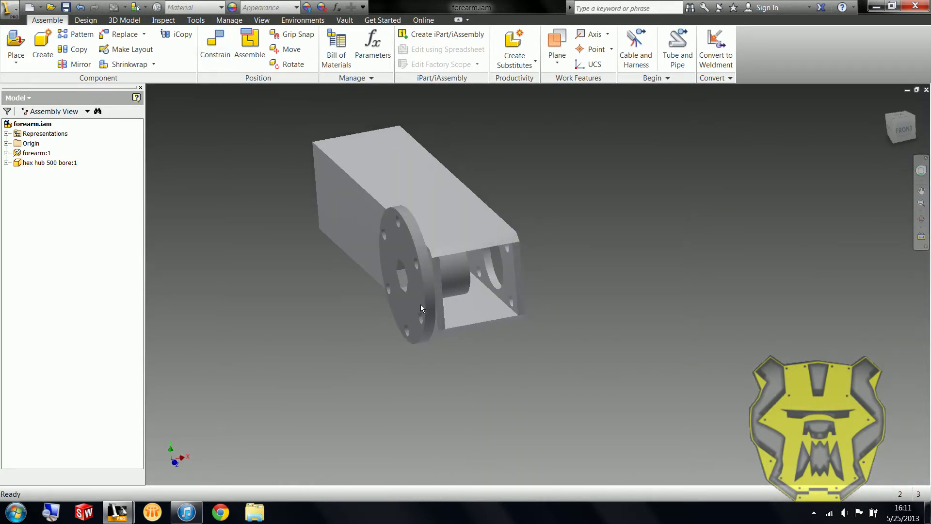
pyautogui.click(395, 318)
pyautogui.hotkey('ctrl', 'z')
pyautogui.click(297, 232)
pyautogui.hotkey('ctrl', 'z')
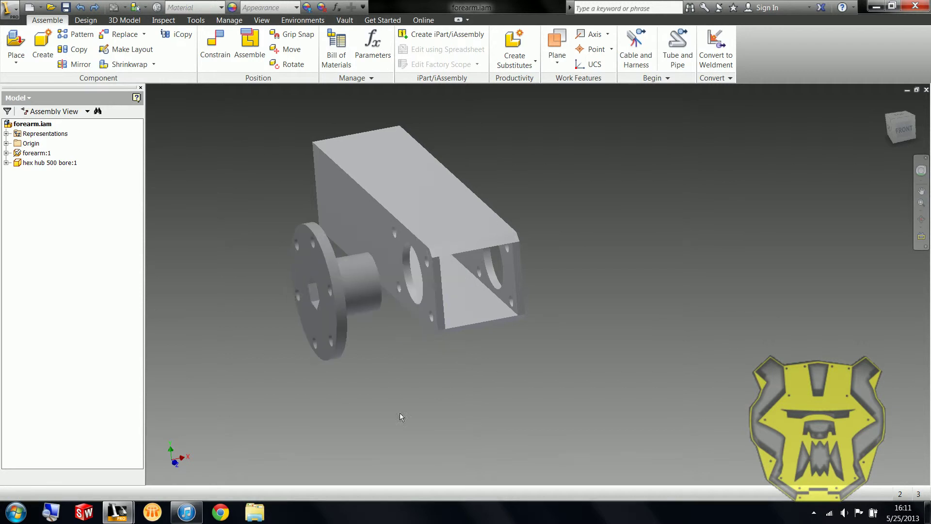
pyautogui.moveTo(315, 320); pyautogui.dragTo(302, 287)
pyautogui.hotkey('ctrl', 'z')
pyautogui.hotkey('ctrl', 'z')
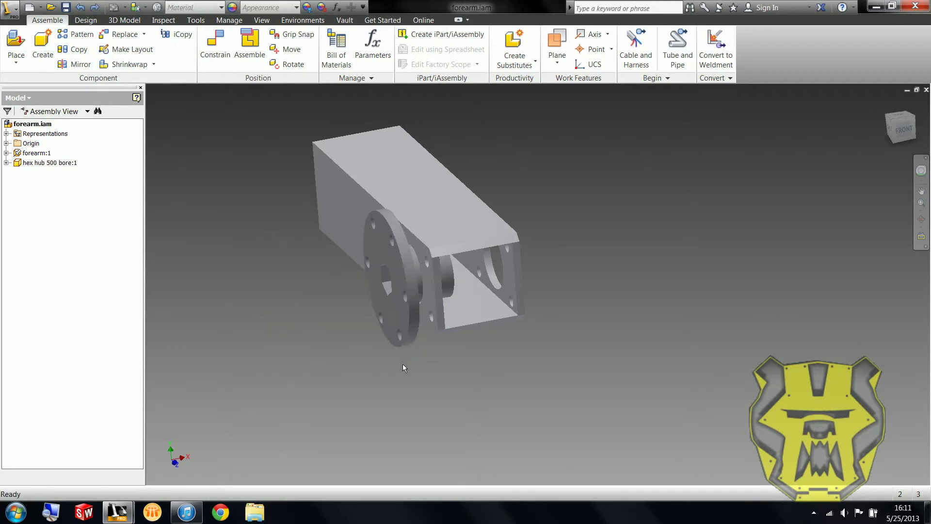
pyautogui.moveTo(408, 260); pyautogui.dragTo(310, 276)
pyautogui.hotkey('ctrl', 'z')
pyautogui.hotkey('ctrl', 'z')
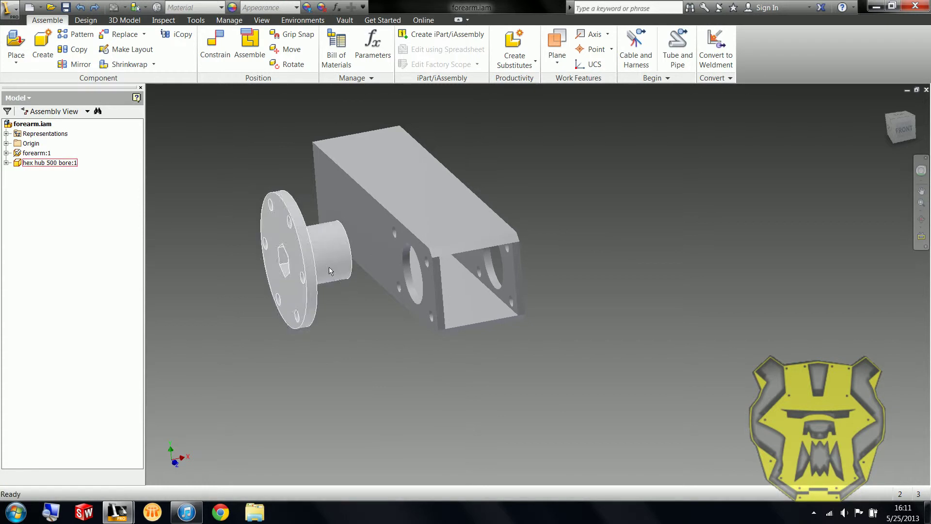
# - Start an Insert constraint with the circular edge where the hub's cylinder meets its flange as the first selection
pyautogui.click(218, 54)
pyautogui.keyDown('shift'); pyautogui.moveTo(443, 242); pyautogui.dragTo(350, 258, button='middle'); pyautogui.keyUp('shift')
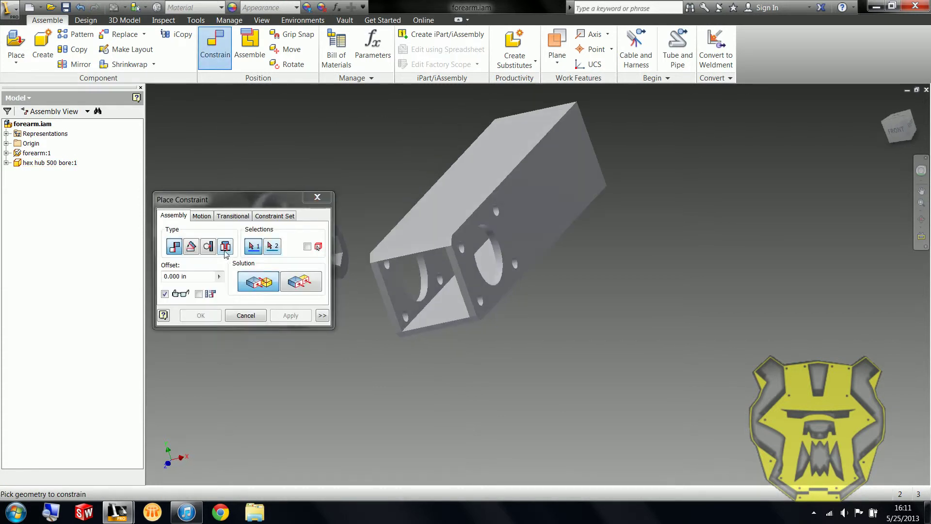
pyautogui.click(225, 248)
pyautogui.scroll(3, 412, 271)
pyautogui.moveTo(448, 276); pyautogui.dragTo(524, 291, button='middle')
pyautogui.scroll(5, 461, 285)
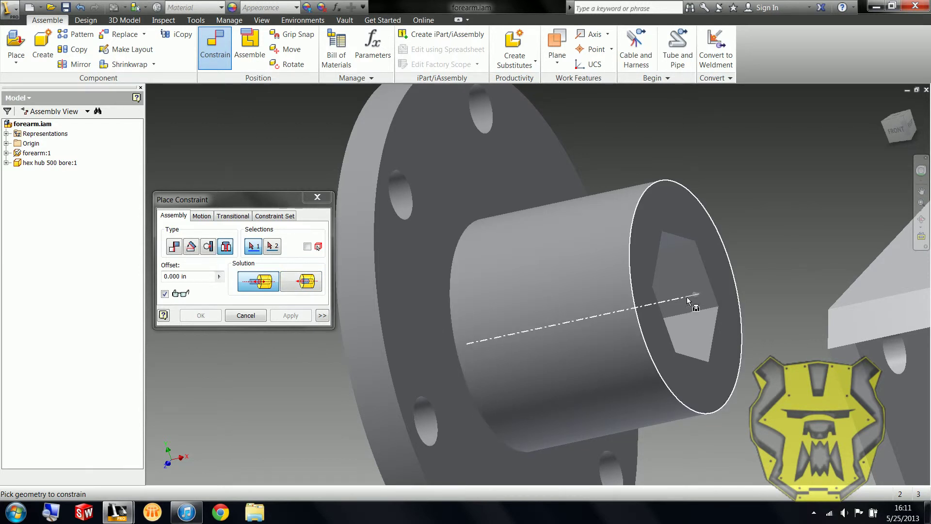
pyautogui.click(464, 351)
# - Apply the Insert constraint to the edge of the forearm's large side hole with the opposed solution and 0.000 in offset
pyautogui.keyDown('shift'); pyautogui.moveTo(461, 354); pyautogui.dragTo(776, 388, button='middle'); pyautogui.keyUp('shift')
pyautogui.keyDown('shift'); pyautogui.moveTo(736, 427); pyautogui.dragTo(731, 429, button='middle'); pyautogui.keyUp('shift')
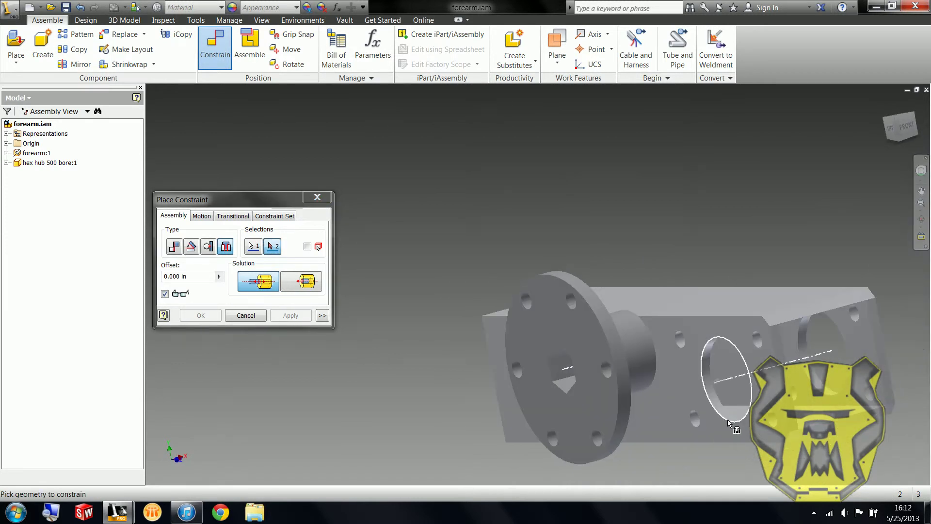
pyautogui.click(726, 420)
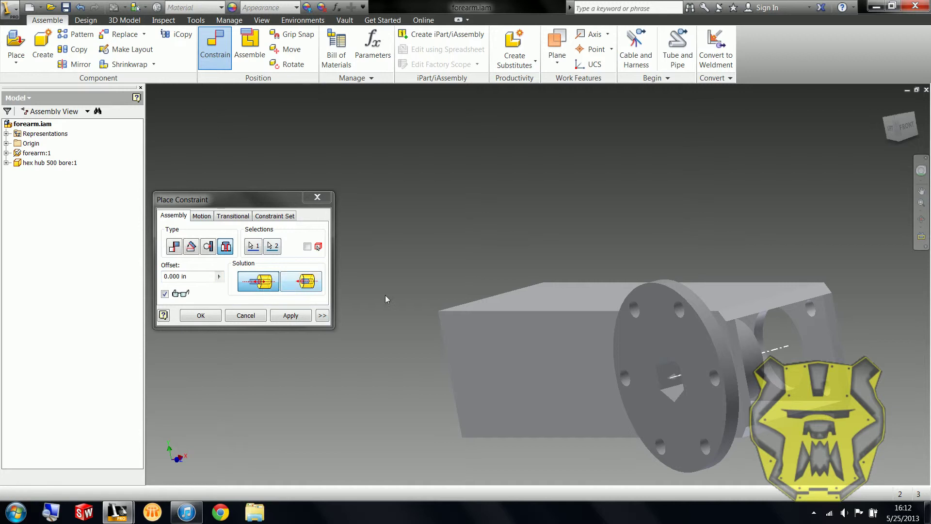
pyautogui.keyDown('shift'); pyautogui.moveTo(640, 354); pyautogui.dragTo(541, 221, button='middle'); pyautogui.keyUp('shift')
pyautogui.moveTo(587, 285); pyautogui.dragTo(598, 313, button='middle')
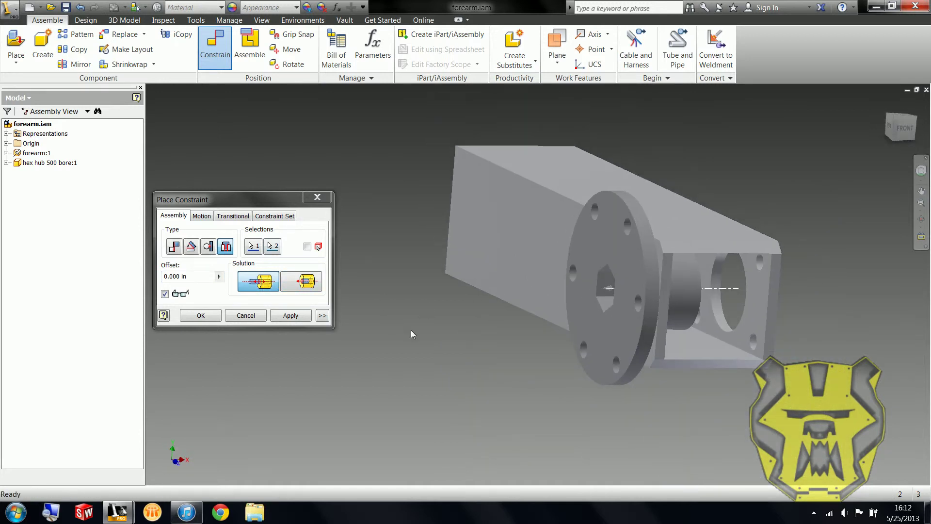
pyautogui.click(307, 285)
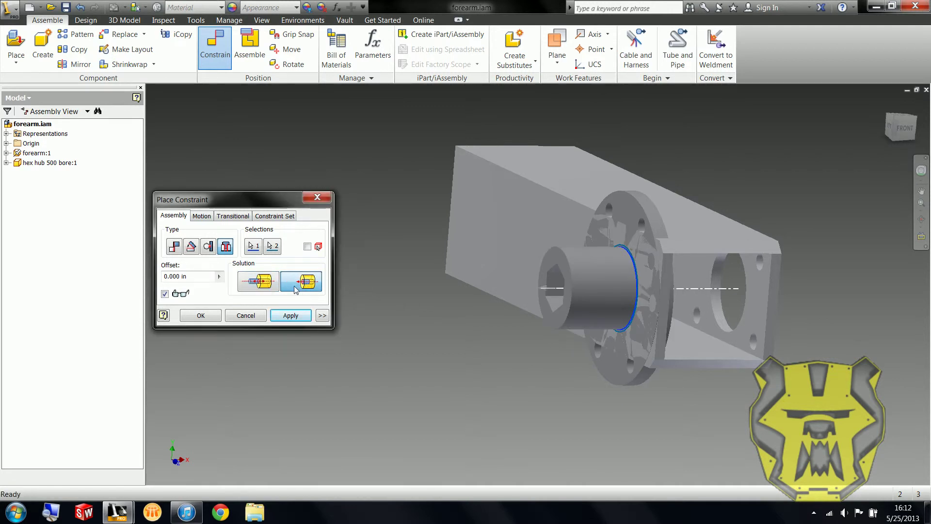
pyautogui.click(266, 286)
pyautogui.click(292, 316)
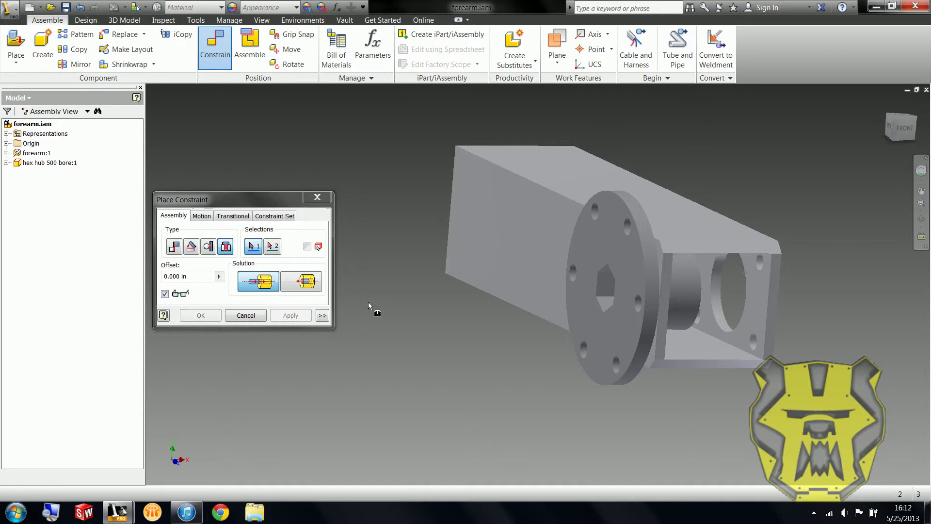
# - Add a mate constraint aligning a flange bolt hole's axis with the small hole near the forearm's open end
pyautogui.click(176, 249)
pyautogui.scroll(-4, 642, 313)
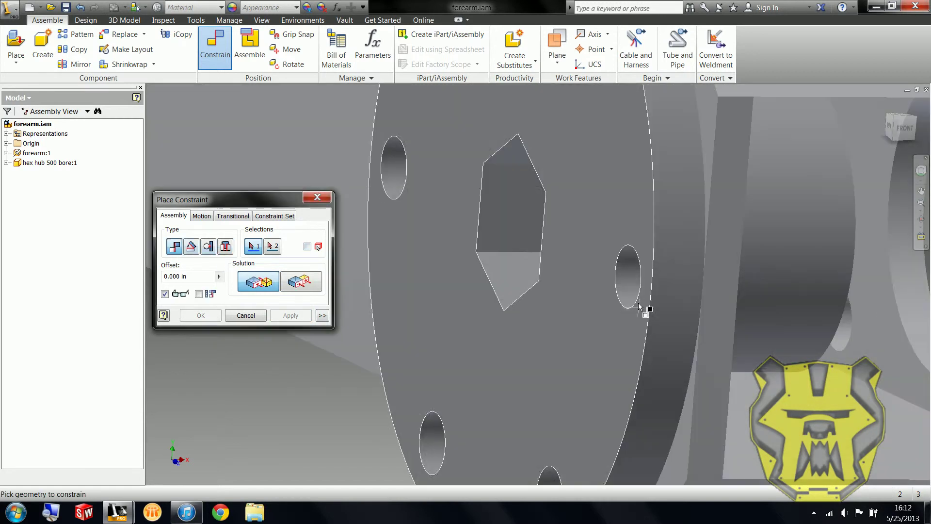
pyautogui.scroll(-2, 628, 272)
pyautogui.click(629, 272)
pyautogui.scroll(5, 641, 267)
pyautogui.click(642, 268)
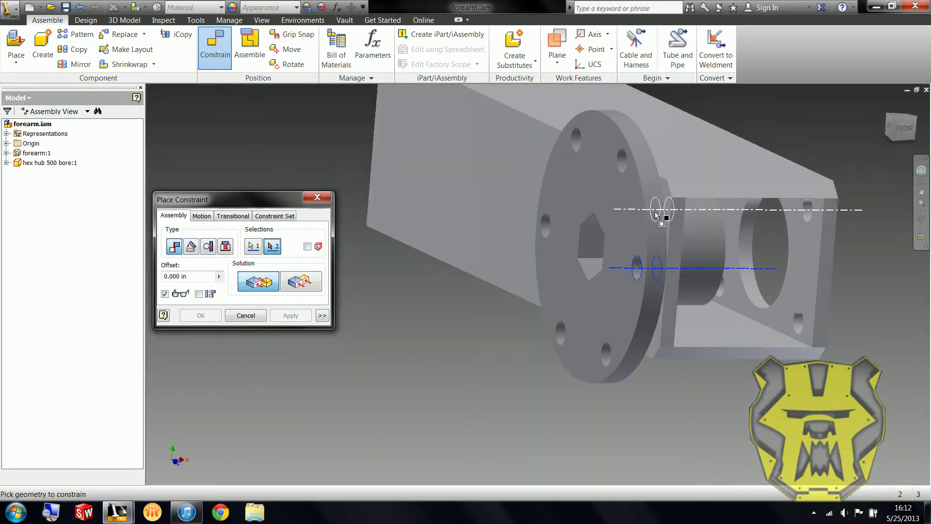
pyautogui.click(292, 317)
pyautogui.click(317, 198)
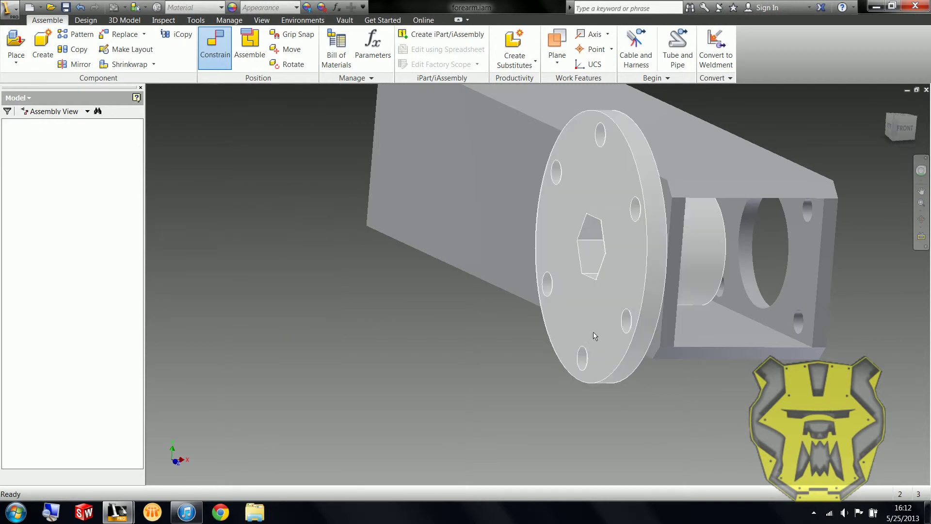
# - Examine the constrained hub from several angles, checking its freedom of movement and the fit of its bolt holes against the forearm
pyautogui.keyDown('shift'); pyautogui.moveTo(593, 335); pyautogui.dragTo(551, 324, button='middle'); pyautogui.keyUp('shift')
pyautogui.moveTo(604, 323); pyautogui.dragTo(585, 314)
pyautogui.moveTo(563, 310); pyautogui.dragTo(473, 313, button='middle')
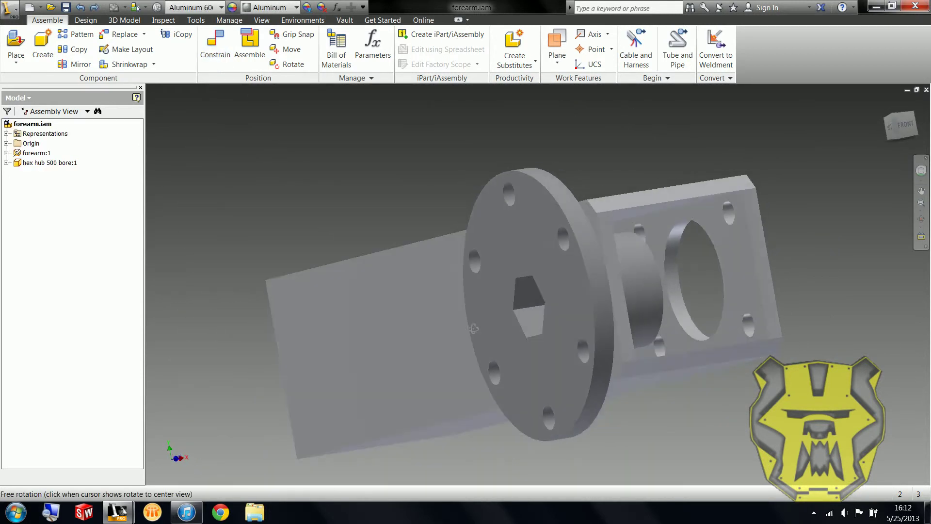
pyautogui.scroll(-3, 472, 311)
pyautogui.scroll(5, 381, 147)
pyautogui.moveTo(381, 147); pyautogui.dragTo(548, 371, button='middle')
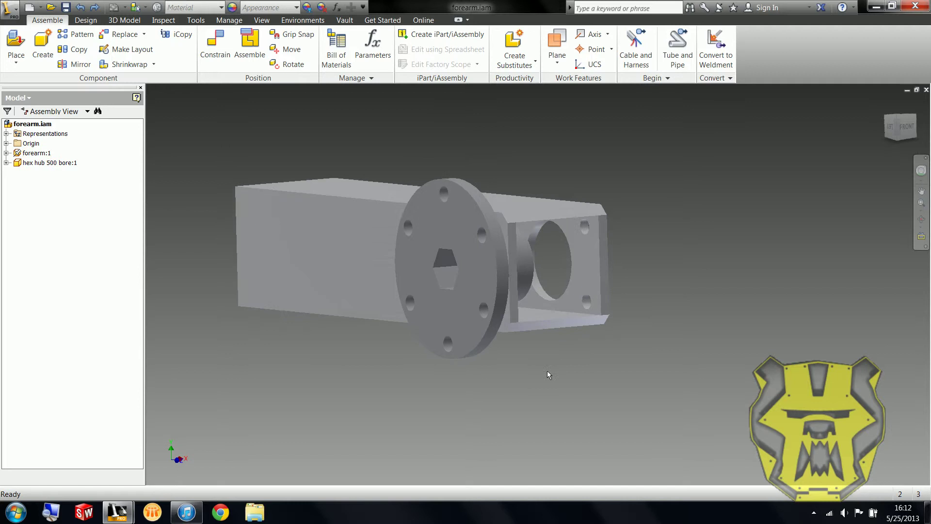
pyautogui.click(500, 327)
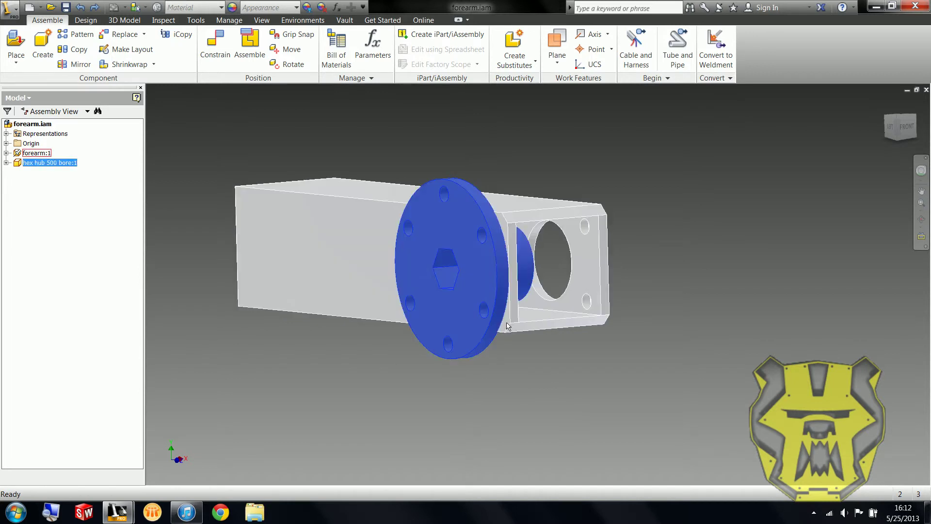
pyautogui.click(547, 314)
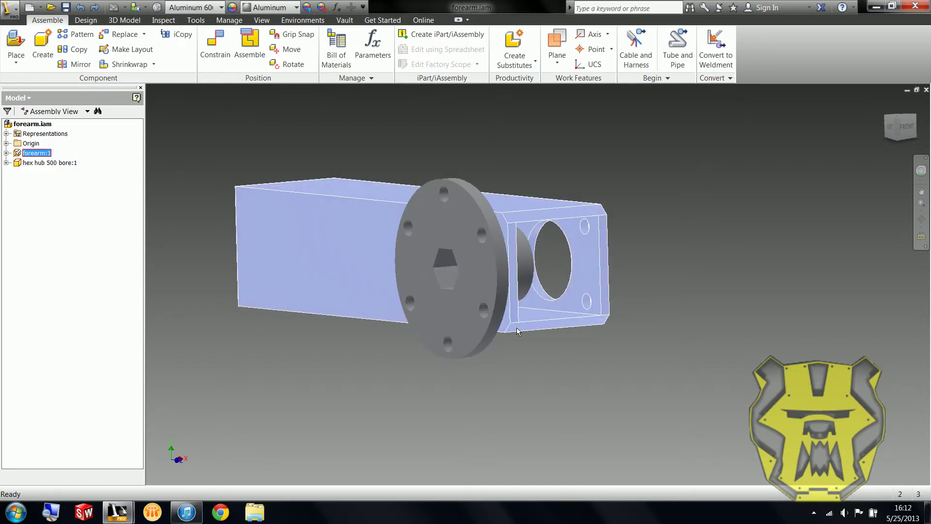
pyautogui.click(485, 259)
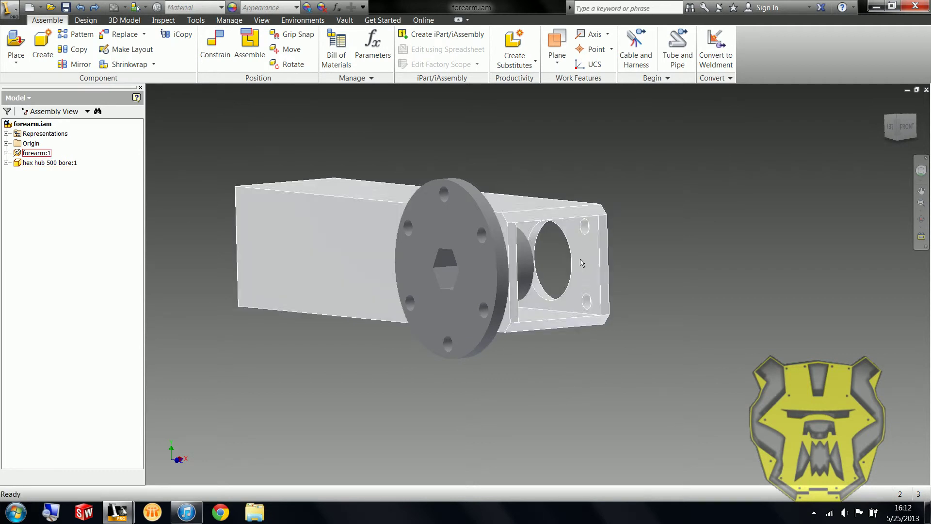
pyautogui.moveTo(578, 281); pyautogui.dragTo(708, 328, button='middle')
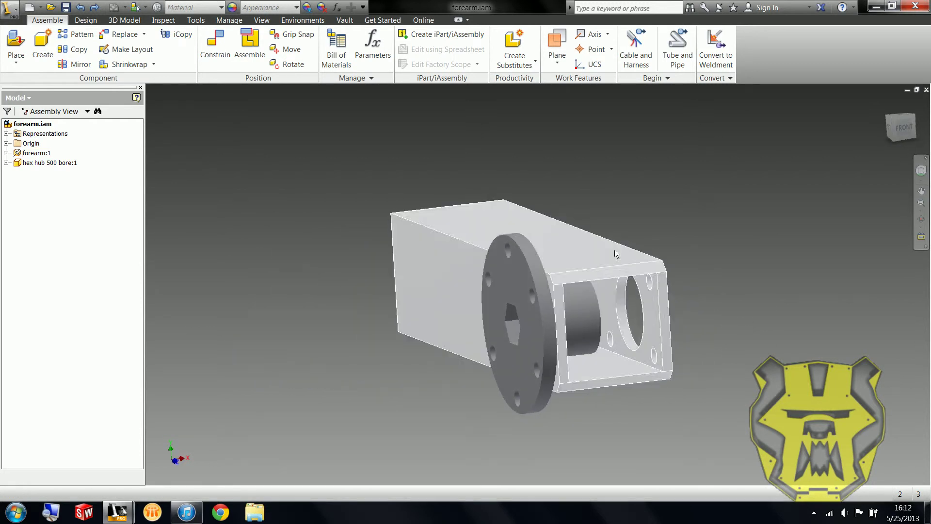
# - Start a Bolted Connection for fastening the hex hub to the forearm
pyautogui.click(93, 22)
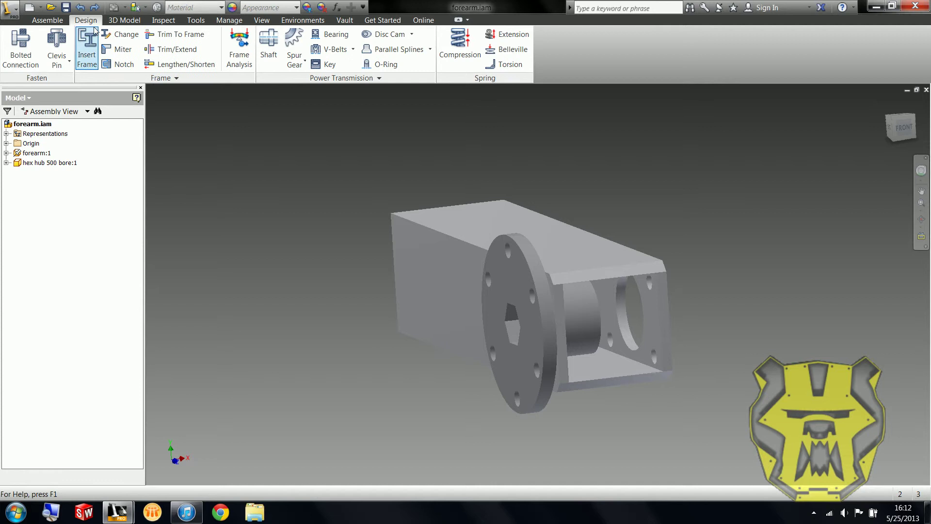
pyautogui.click(21, 48)
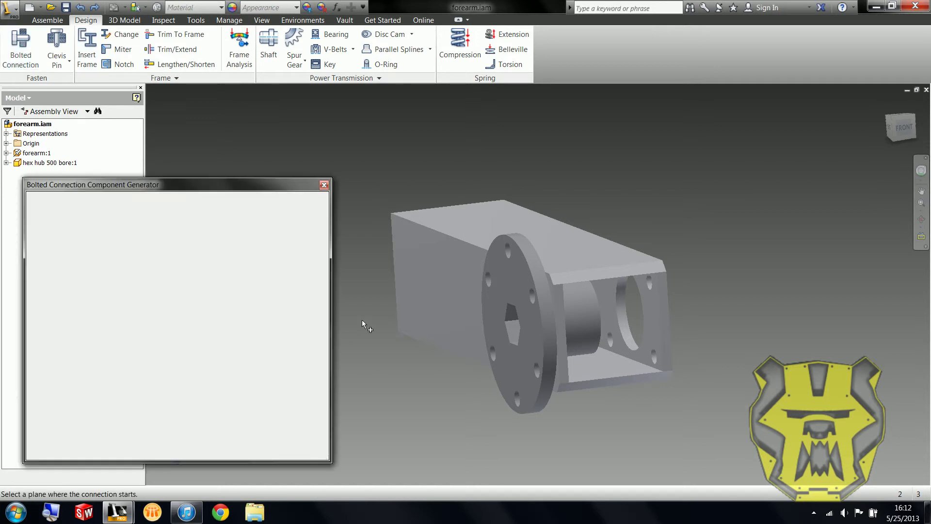
pyautogui.keyDown('shift'); pyautogui.moveTo(412, 329); pyautogui.dragTo(487, 307, button='middle'); pyautogui.keyUp('shift')
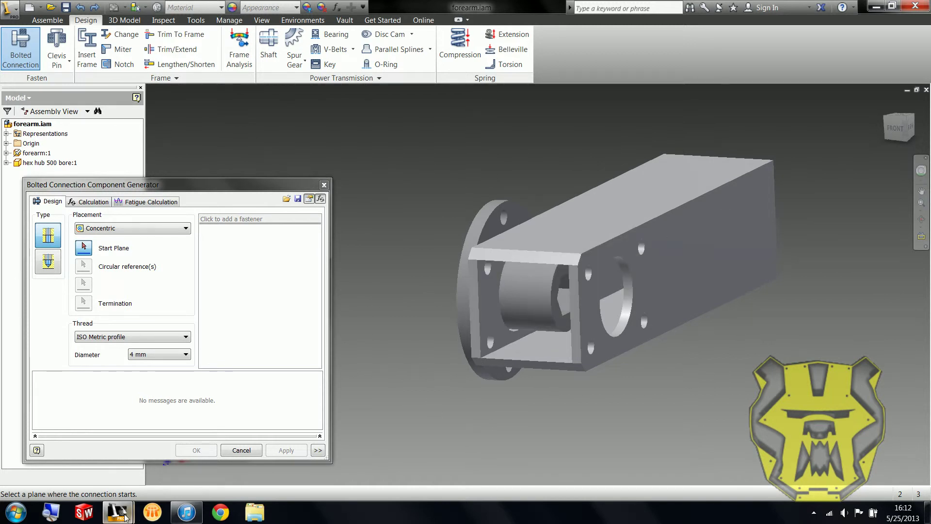
# - Examine the bolt layout and fastener orientation in the arm hub.idw drawing, and return to the forearm assembly
pyautogui.moveTo(124, 518)
pyautogui.click(208, 447)
pyautogui.click(323, 478)
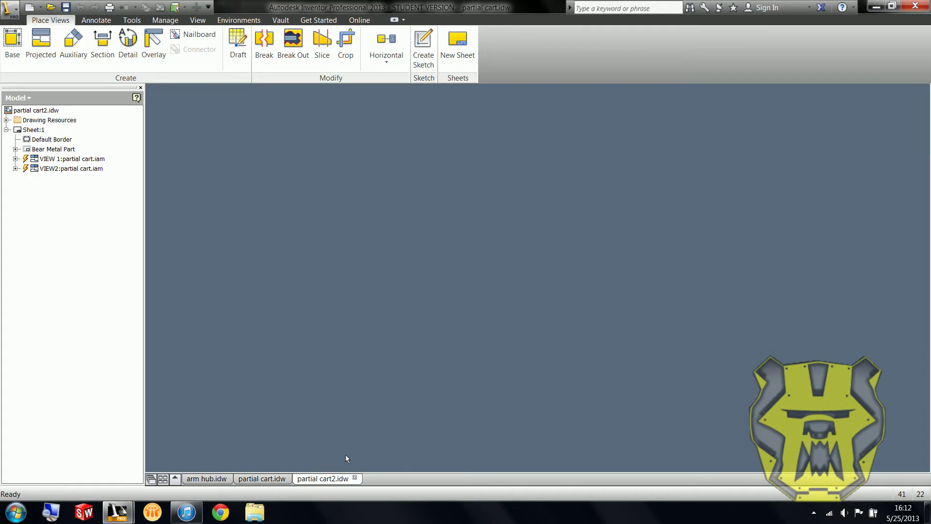
pyautogui.click(206, 478)
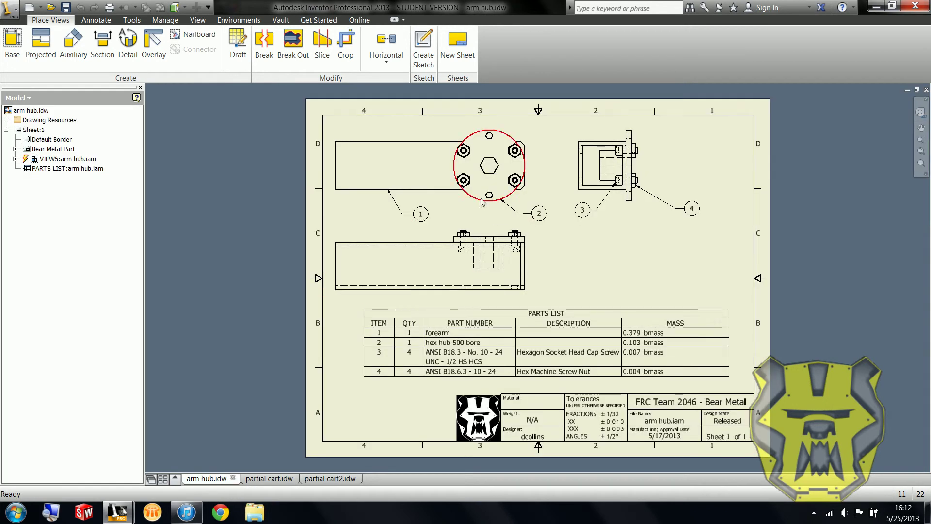
pyautogui.scroll(5, 463, 251)
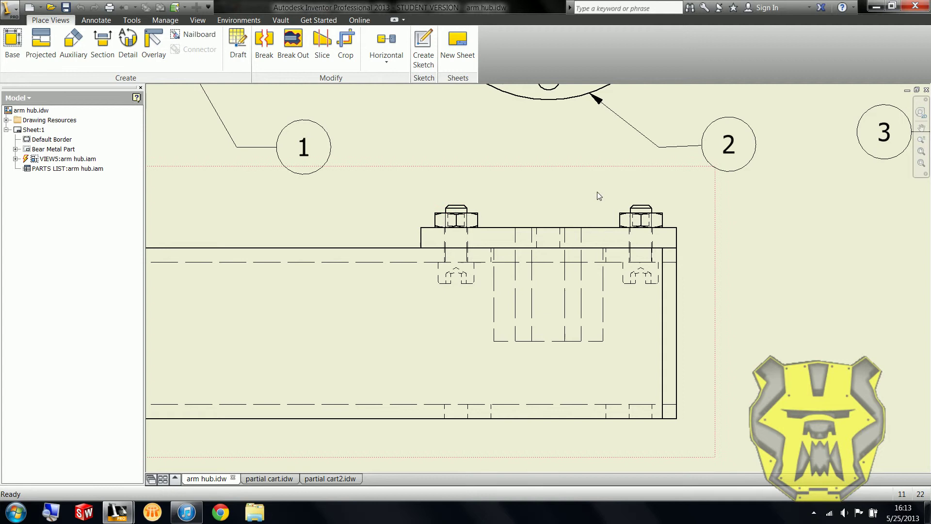
pyautogui.scroll(-4, 650, 187)
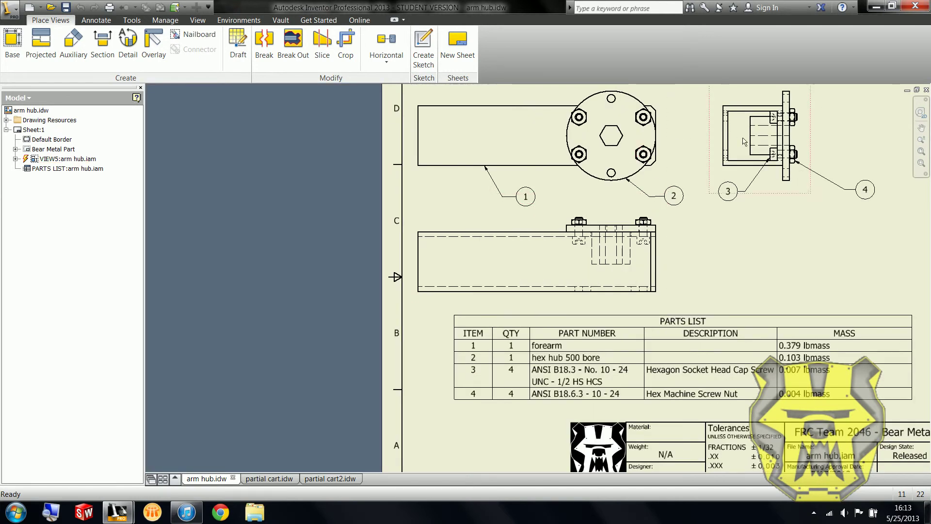
pyautogui.moveTo(118, 513)
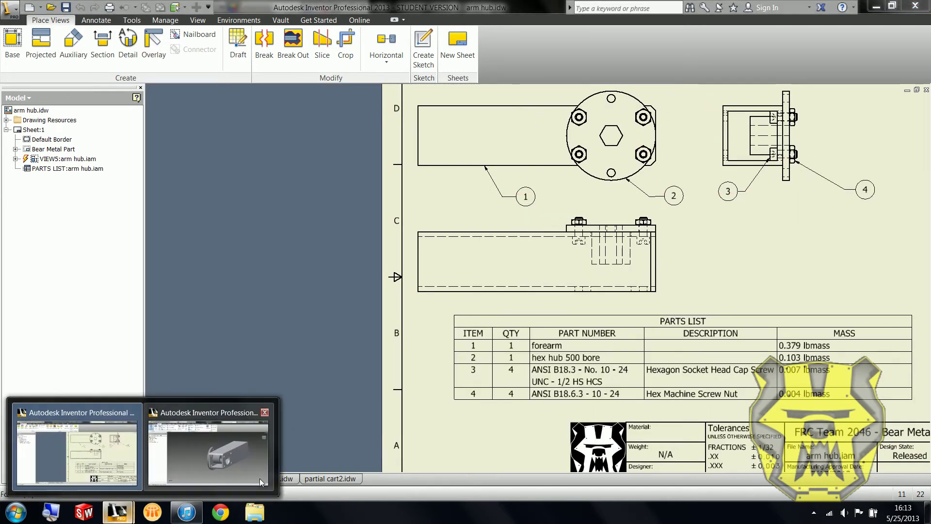
pyautogui.click(261, 475)
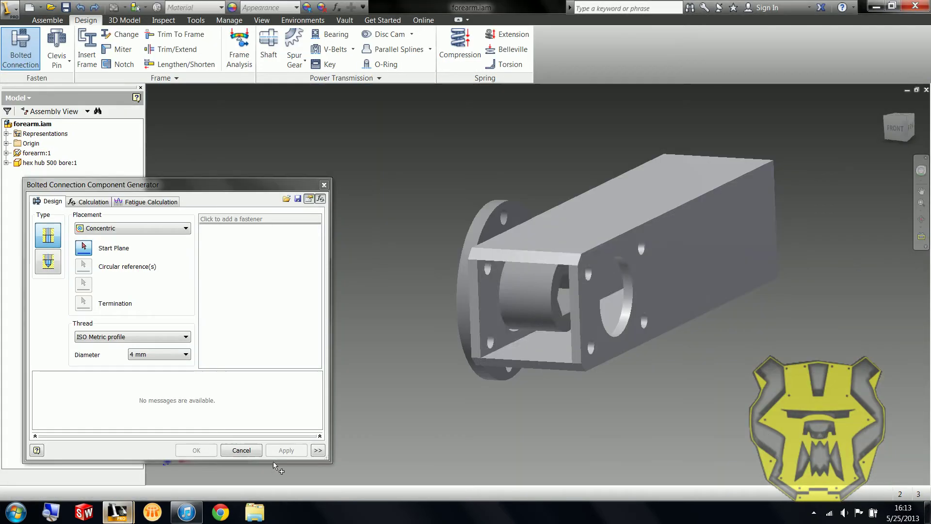
# - Set the inner face of the forearm's hub-side wall as the start plane and its four small holes as circular references
pyautogui.click(493, 300)
pyautogui.keyDown('shift'); pyautogui.moveTo(430, 346); pyautogui.dragTo(458, 272, button='middle'); pyautogui.keyUp('shift')
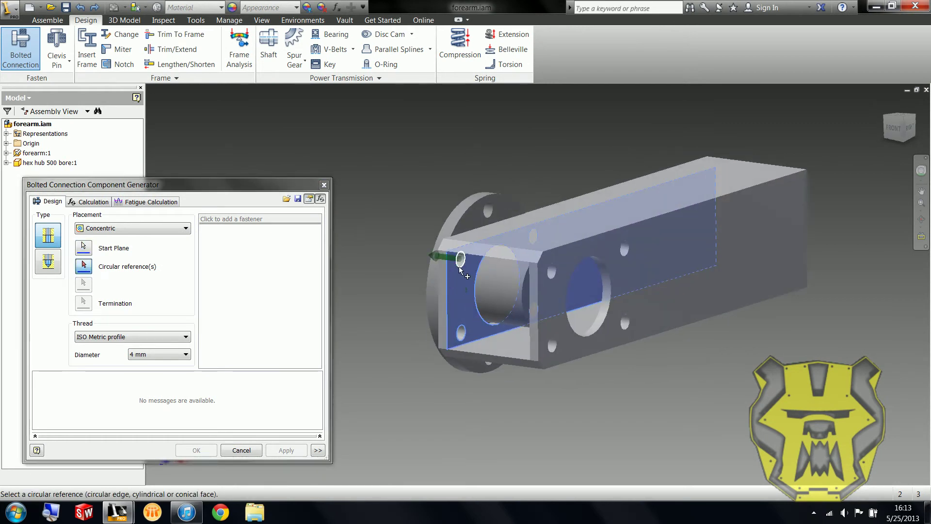
pyautogui.click(460, 267)
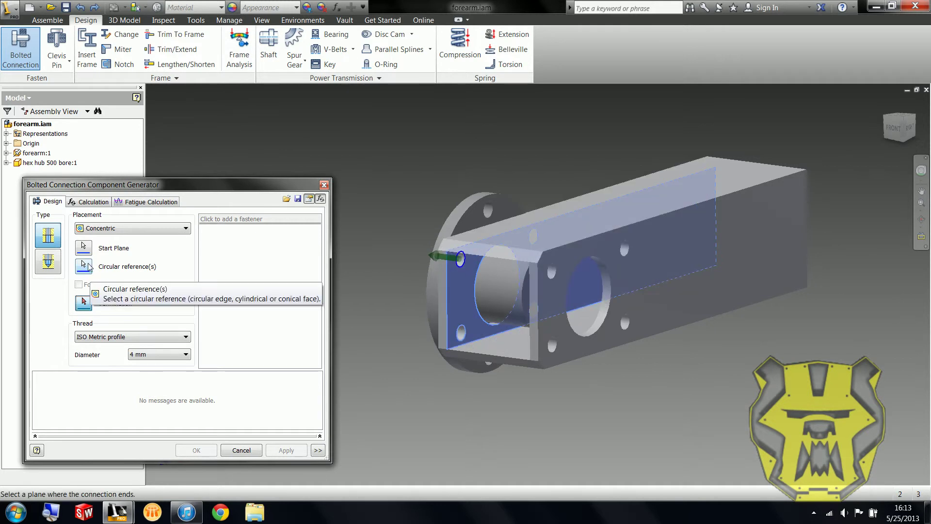
pyautogui.keyDown('shift'); pyautogui.moveTo(417, 332); pyautogui.dragTo(457, 313, button='middle'); pyautogui.keyUp('shift')
pyautogui.scroll(3, 551, 216)
pyautogui.click(550, 225)
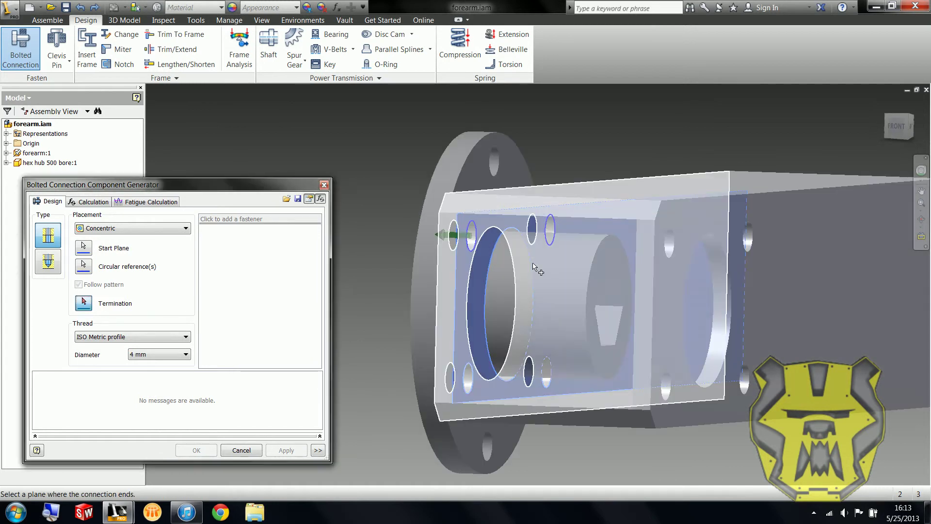
pyautogui.click(85, 268)
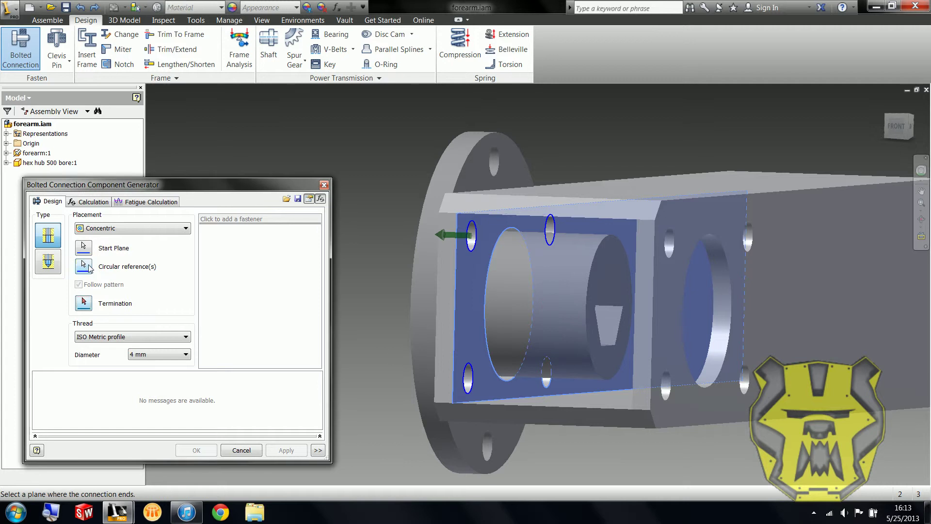
pyautogui.click(546, 373)
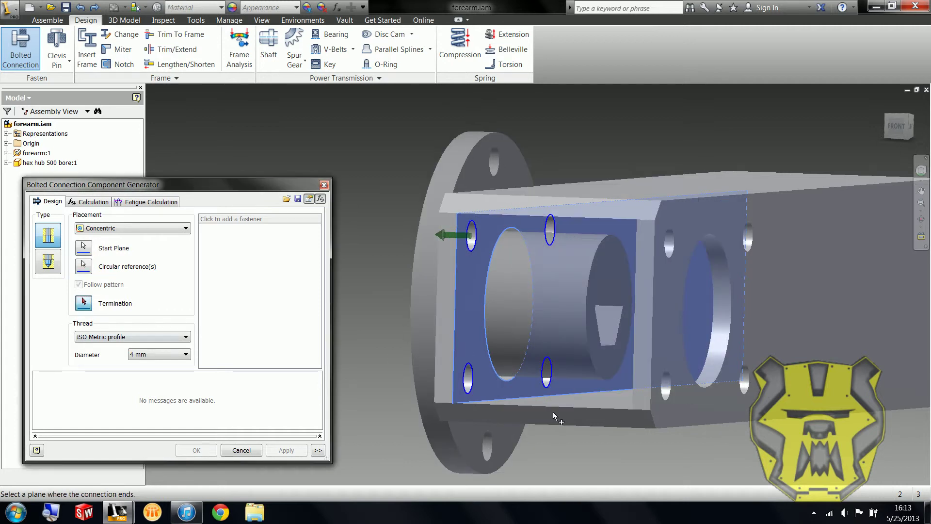
# - Set the outer face of the hub's flange as the bolted connection's termination
pyautogui.keyDown('shift'); pyautogui.moveTo(555, 416); pyautogui.dragTo(673, 363, button='middle'); pyautogui.keyUp('shift')
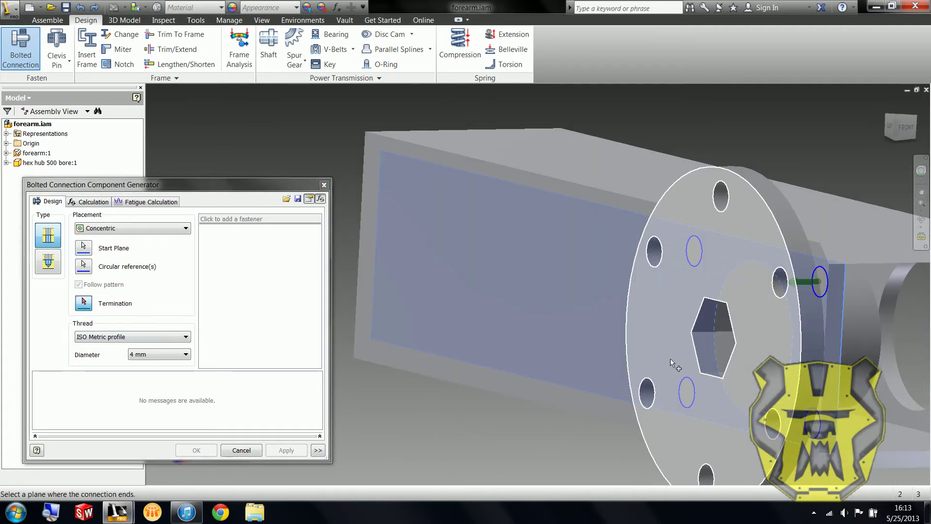
pyautogui.click(663, 319)
pyautogui.keyDown('shift'); pyautogui.moveTo(750, 364); pyautogui.dragTo(590, 378, button='middle'); pyautogui.keyUp('shift')
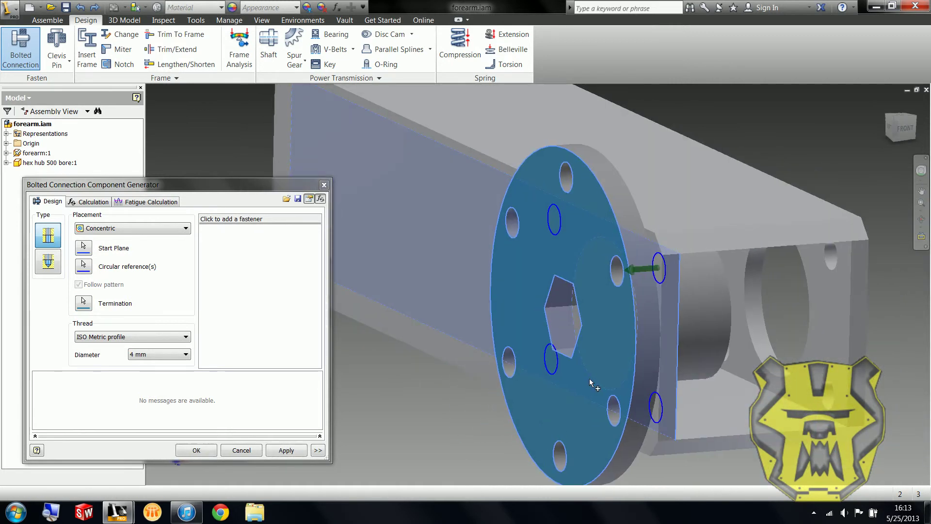
pyautogui.keyDown('shift'); pyautogui.moveTo(693, 390); pyautogui.dragTo(453, 388, button='middle'); pyautogui.keyUp('shift')
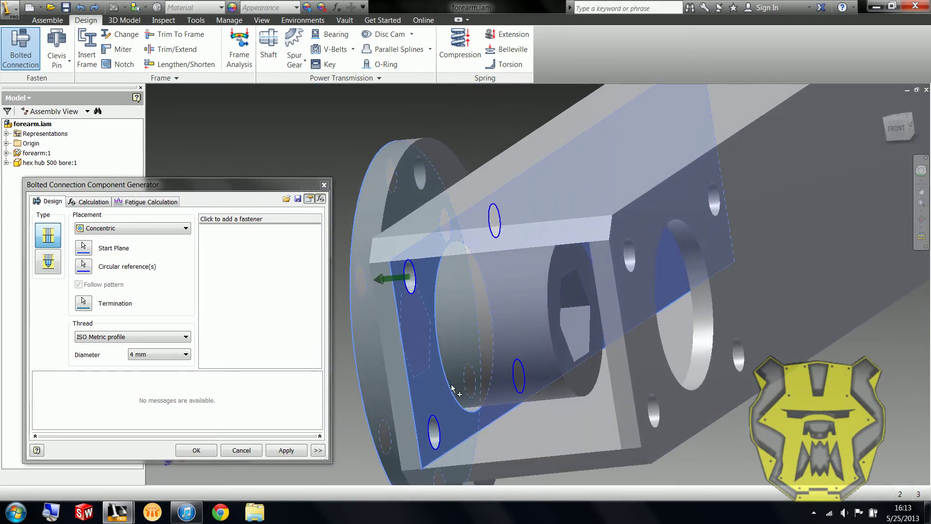
pyautogui.keyDown('shift'); pyautogui.moveTo(439, 427); pyautogui.dragTo(400, 329, button='middle'); pyautogui.keyUp('shift')
# - Check the screw and nut types in the parts list of the arm hub drawing, and return to the forearm assembly
pyautogui.click(225, 221)
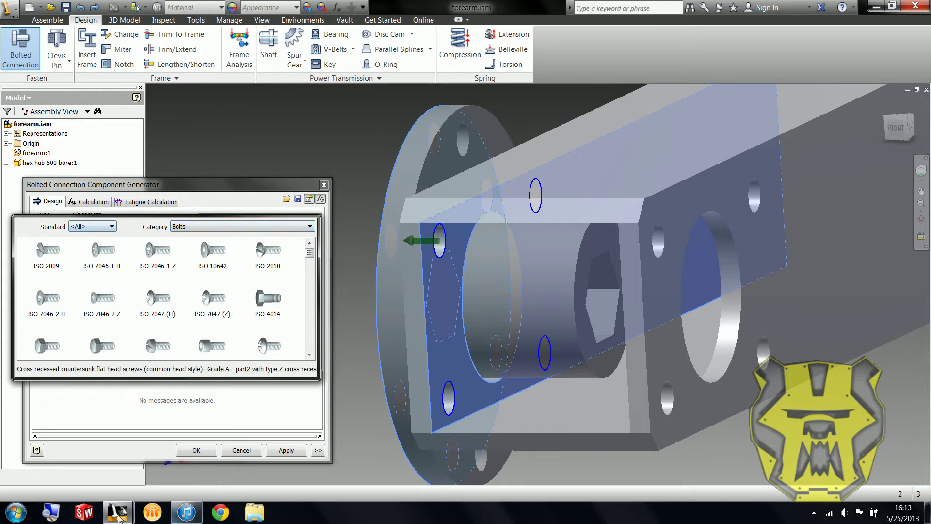
pyautogui.click(100, 453)
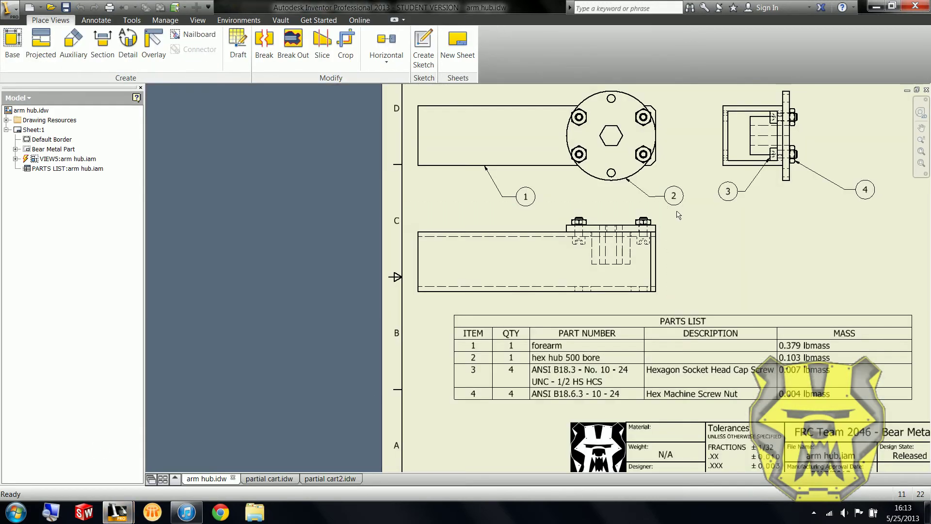
pyautogui.moveTo(707, 231); pyautogui.dragTo(613, 268, button='middle')
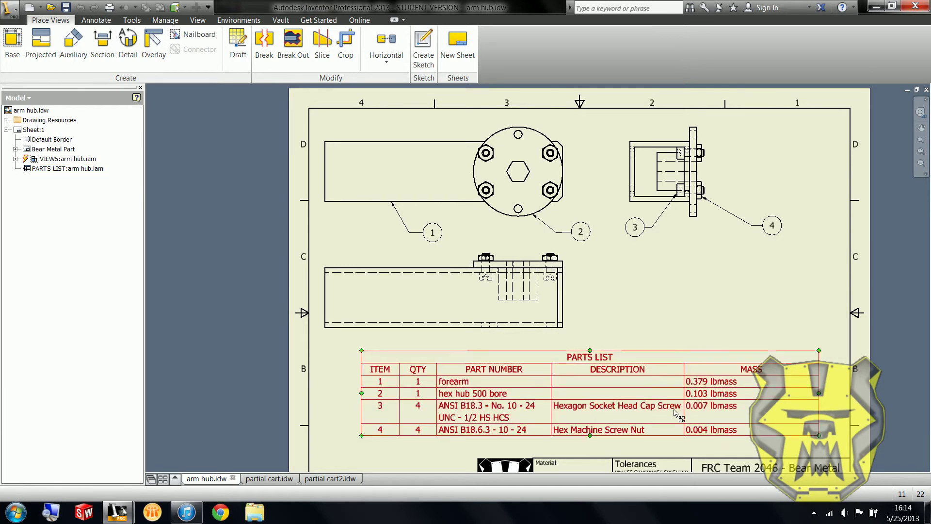
pyautogui.moveTo(123, 517)
pyautogui.click(198, 452)
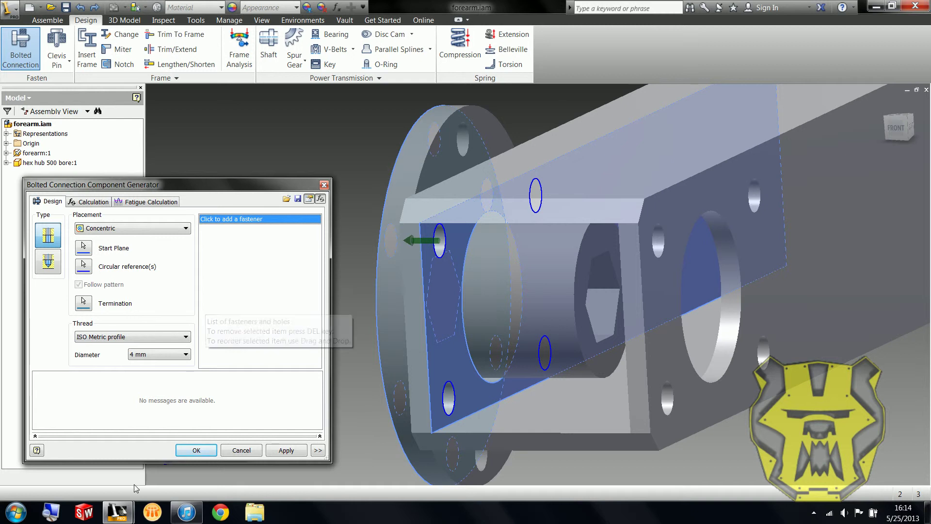
pyautogui.click(122, 514)
# - Add a Forged Socket Head Cap Screw from the ANSI standard's Socket Head Bolts category to the bolted connection
pyautogui.click(245, 219)
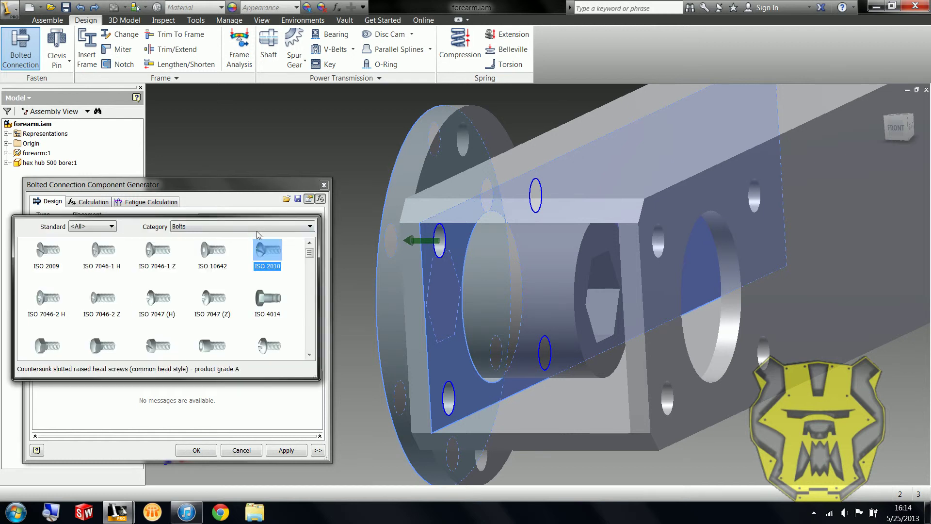
pyautogui.click(85, 227)
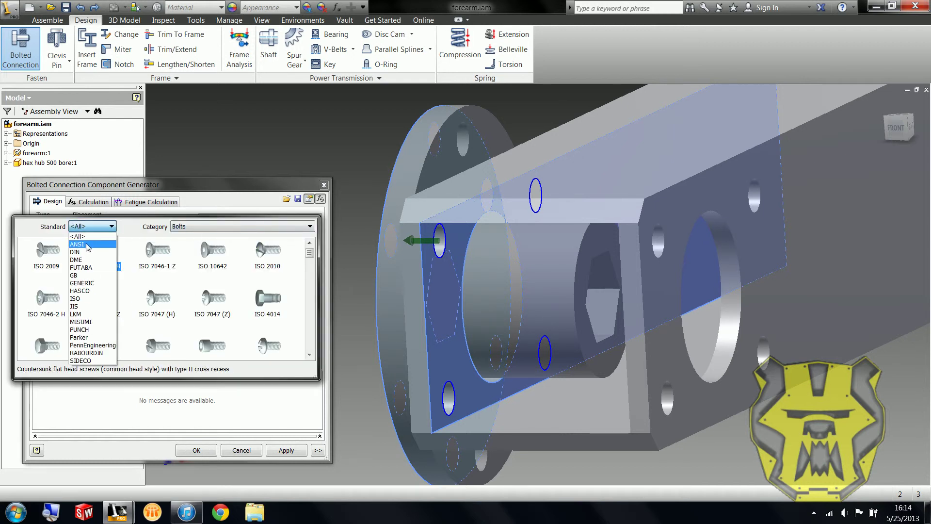
pyautogui.click(91, 238)
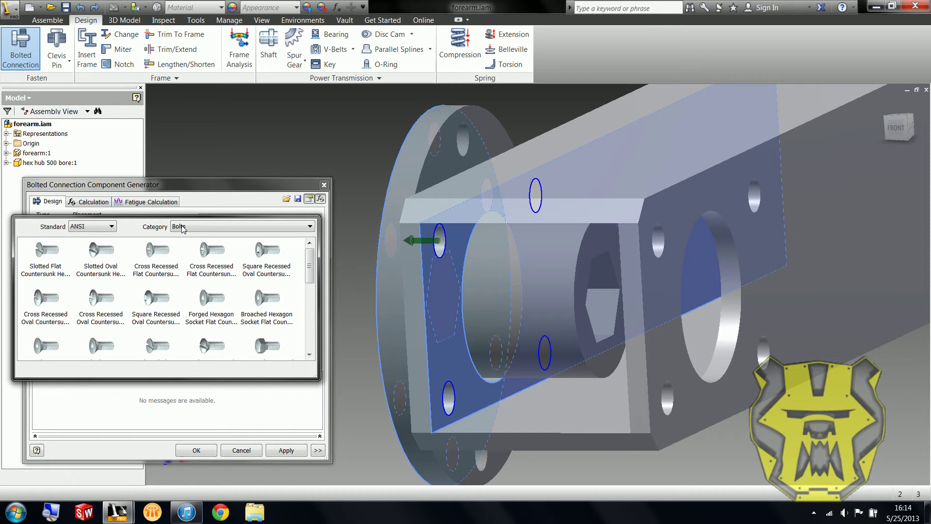
pyautogui.click(198, 227)
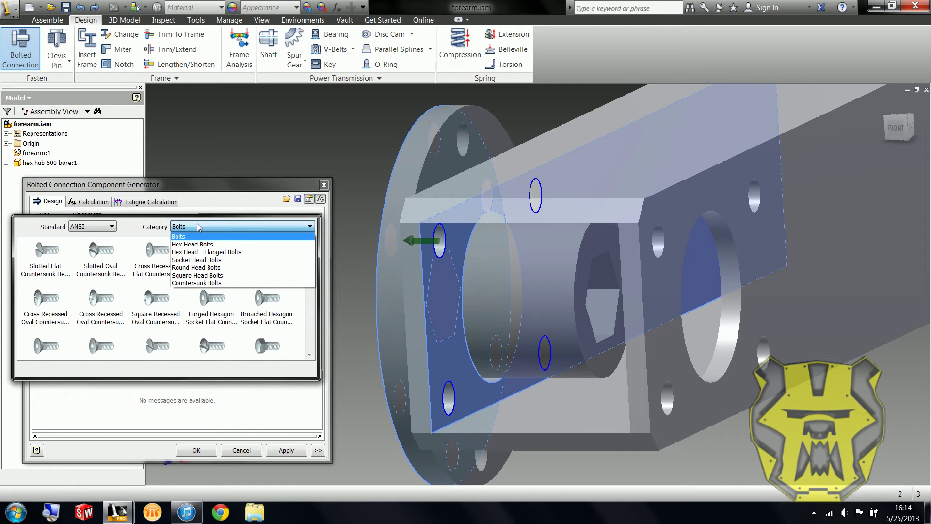
pyautogui.click(202, 260)
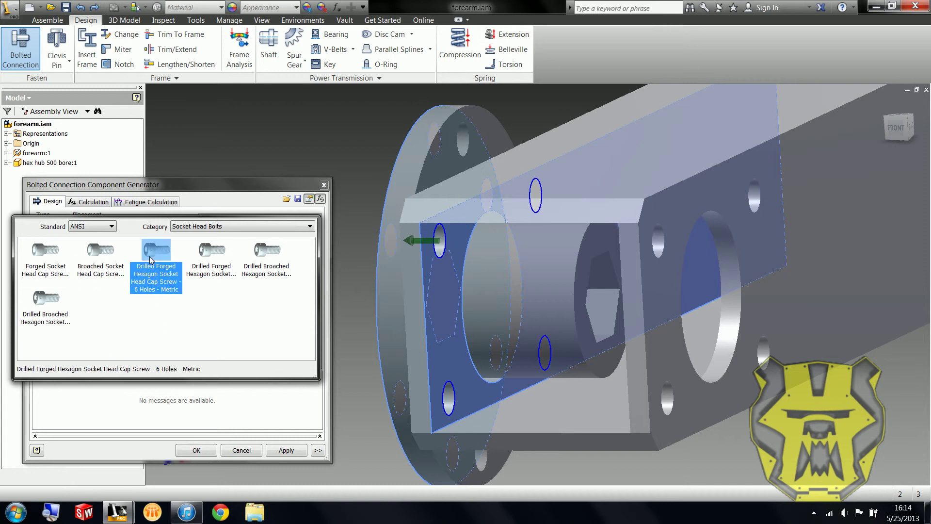
pyautogui.click(57, 256)
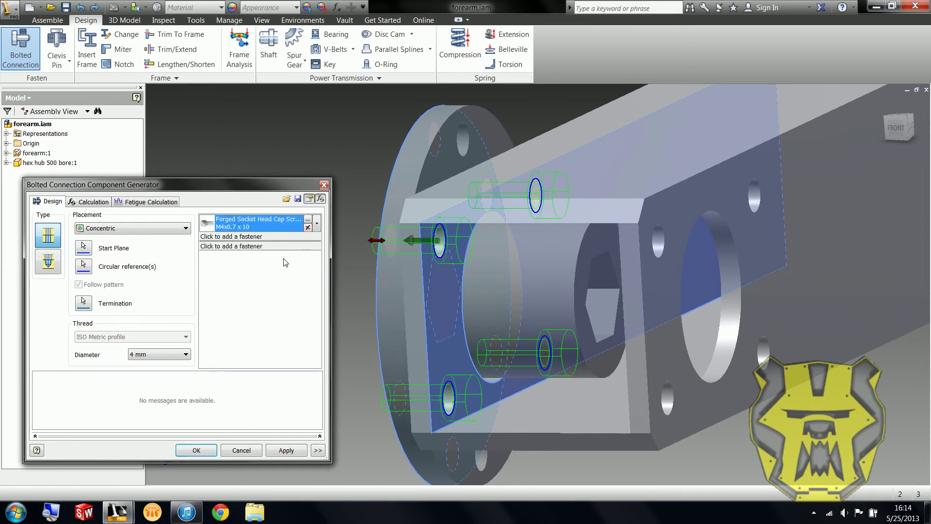
# - Check the cap screw's available thread and length sizes, and choose the Forged Socket Head Cap Screw again
pyautogui.click(312, 219)
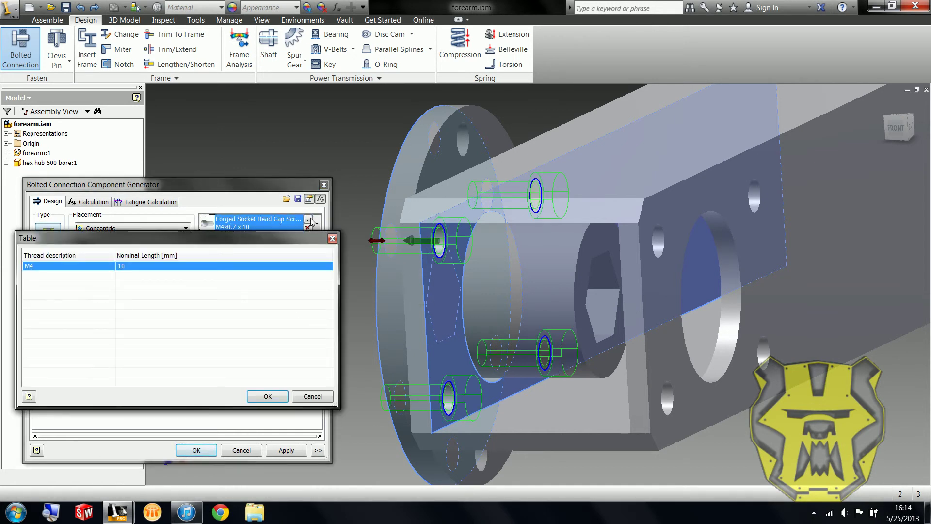
pyautogui.click(312, 396)
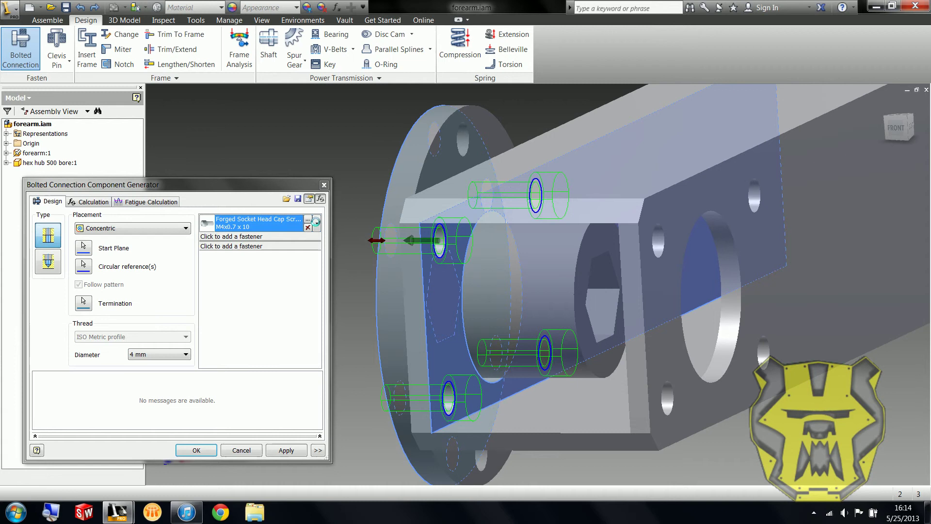
pyautogui.click(262, 219)
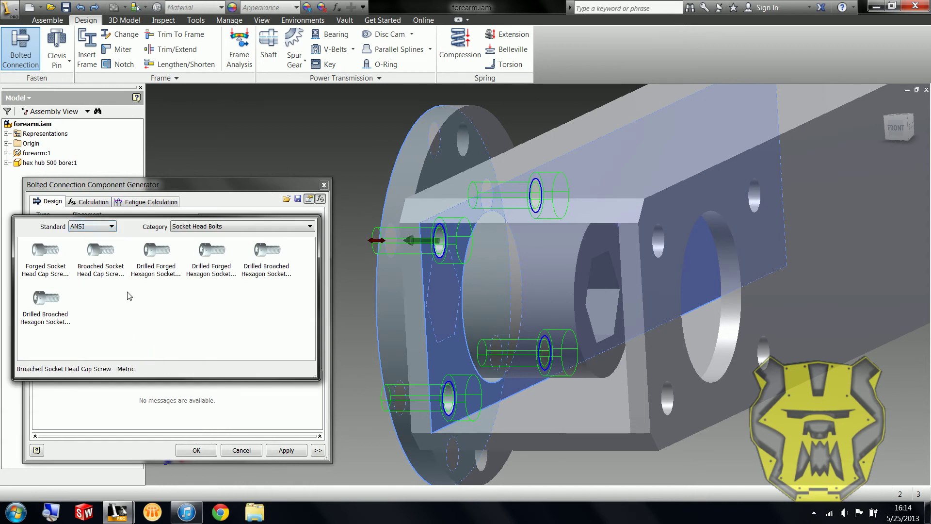
pyautogui.click(48, 251)
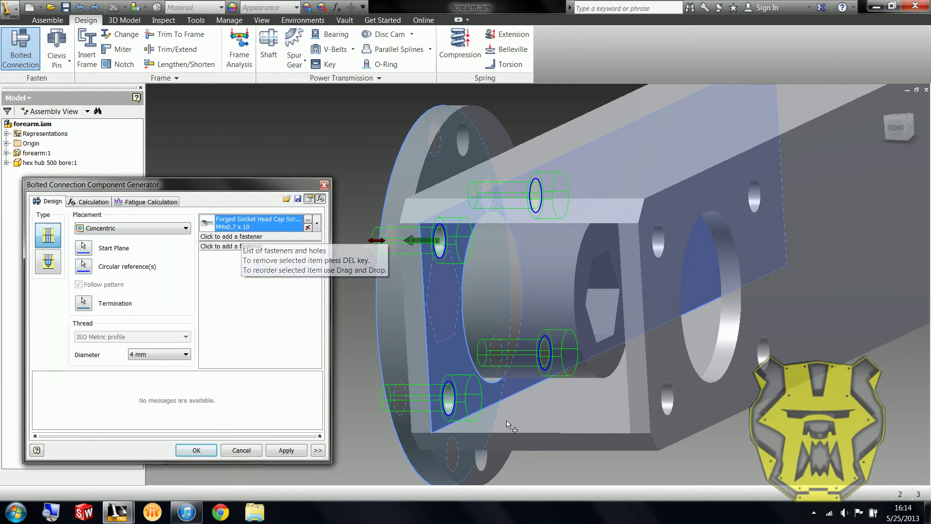
# - Add a Hex Nut Metric from the ANSI standard's Nuts category to the far end of the bolted connection
pyautogui.moveTo(507, 374); pyautogui.dragTo(611, 376, button='middle')
pyautogui.click(259, 236)
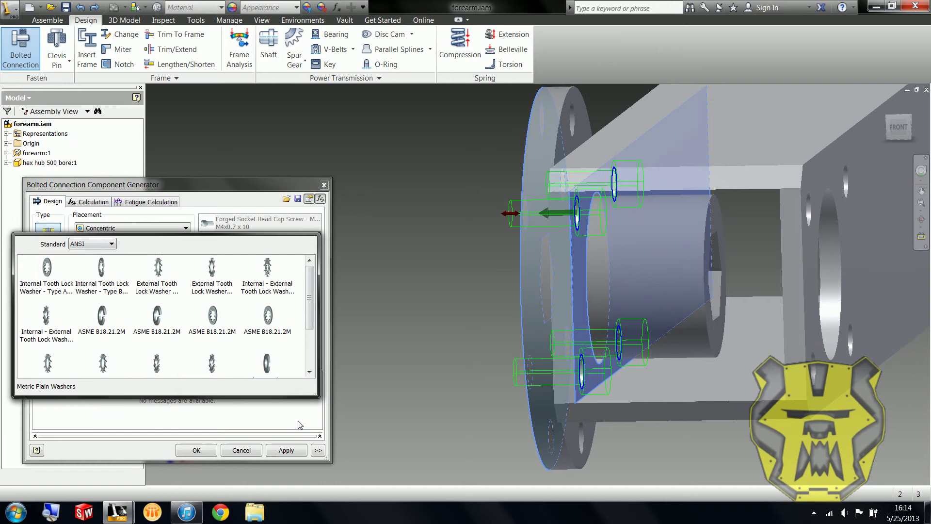
pyautogui.click(272, 416)
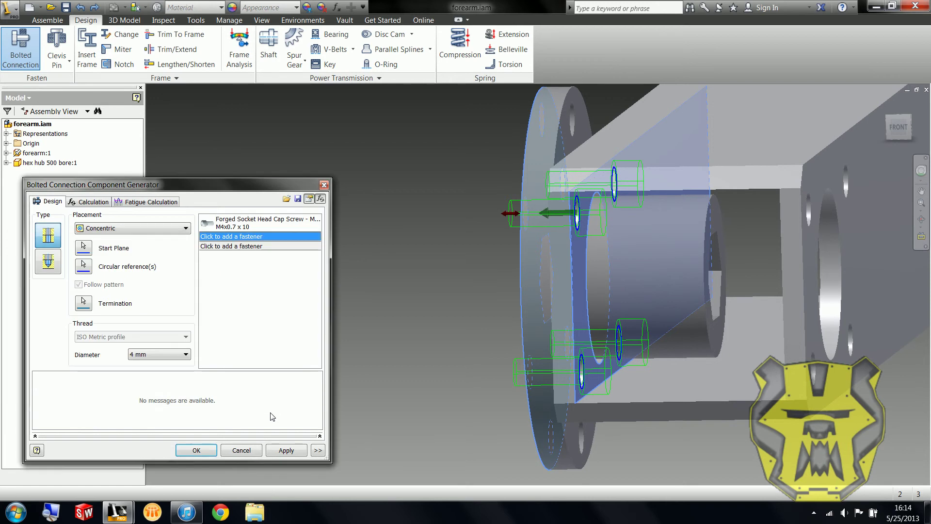
pyautogui.click(228, 246)
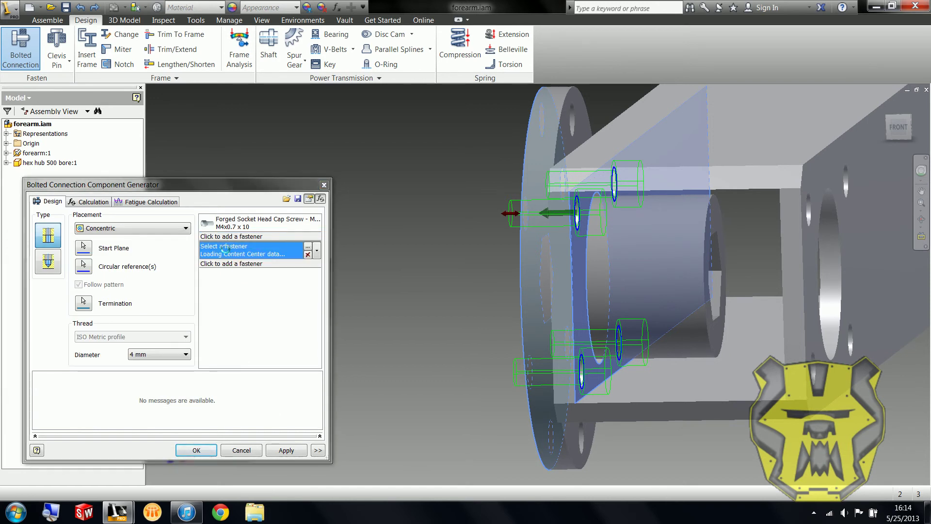
pyautogui.click(181, 253)
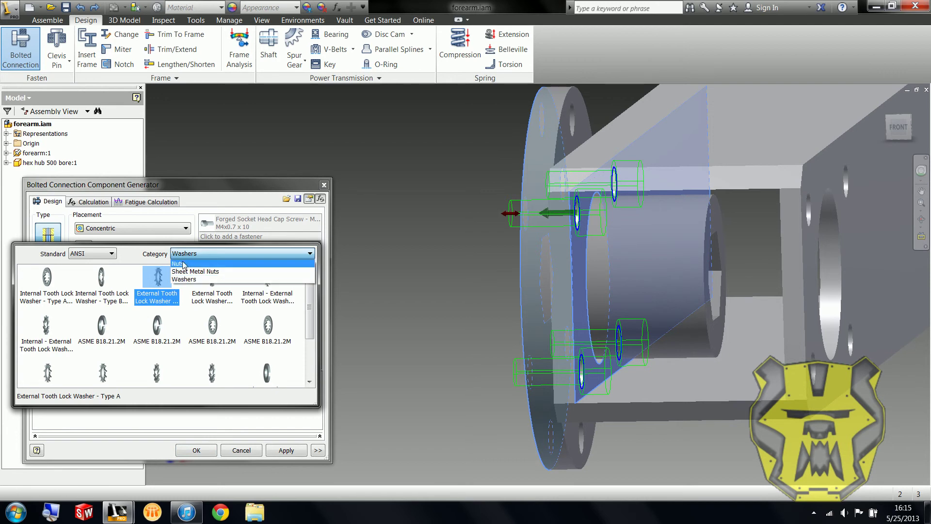
pyautogui.click(182, 266)
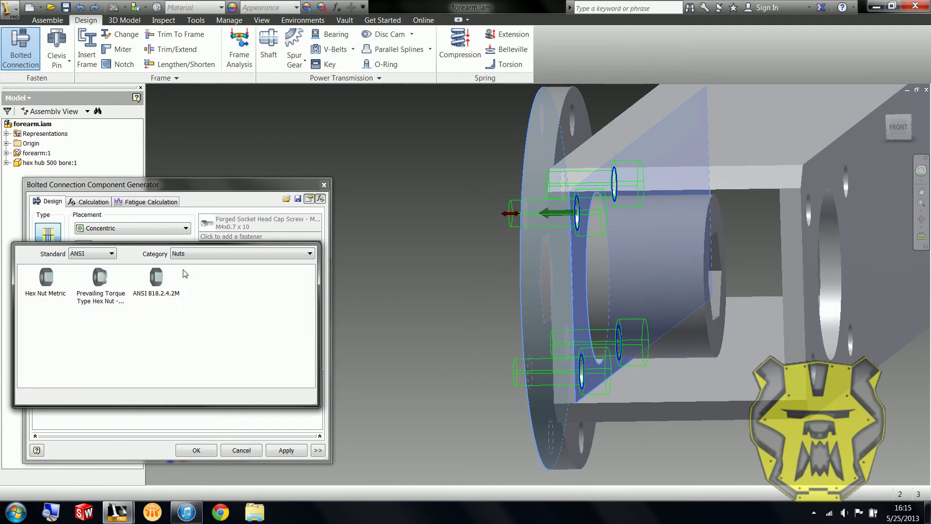
pyautogui.click(48, 291)
pyautogui.click(49, 277)
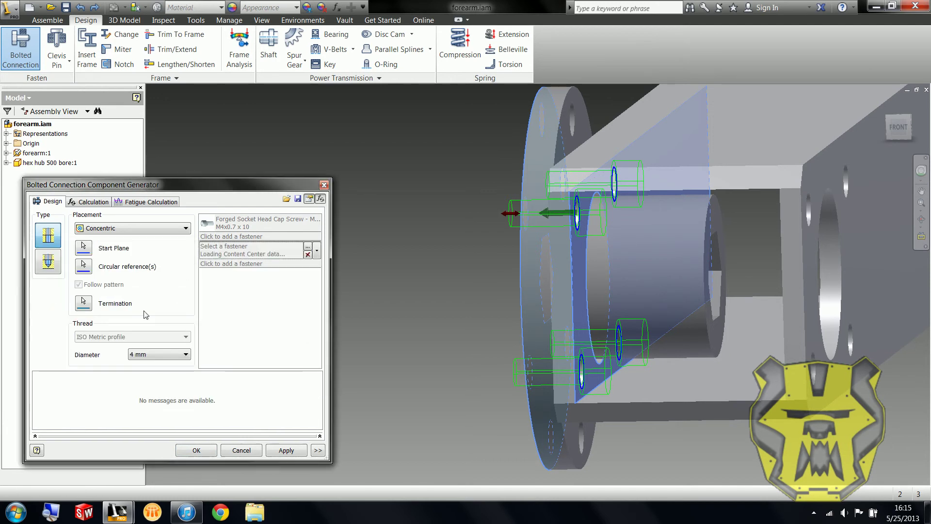
pyautogui.keyDown('shift'); pyautogui.moveTo(460, 295); pyautogui.dragTo(461, 343, button='middle'); pyautogui.keyUp('shift')
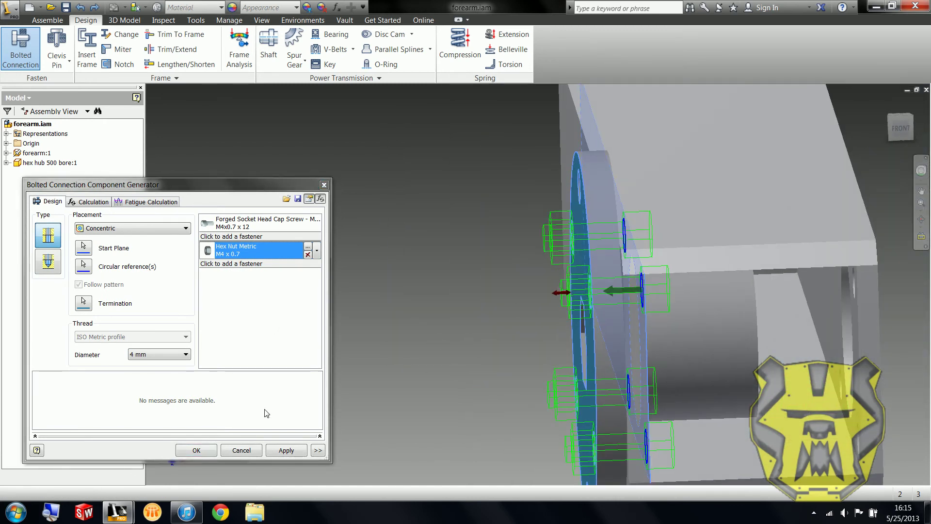
# - Generate the bolted connection as a subassembly with the proposed display and file names
pyautogui.click(277, 450)
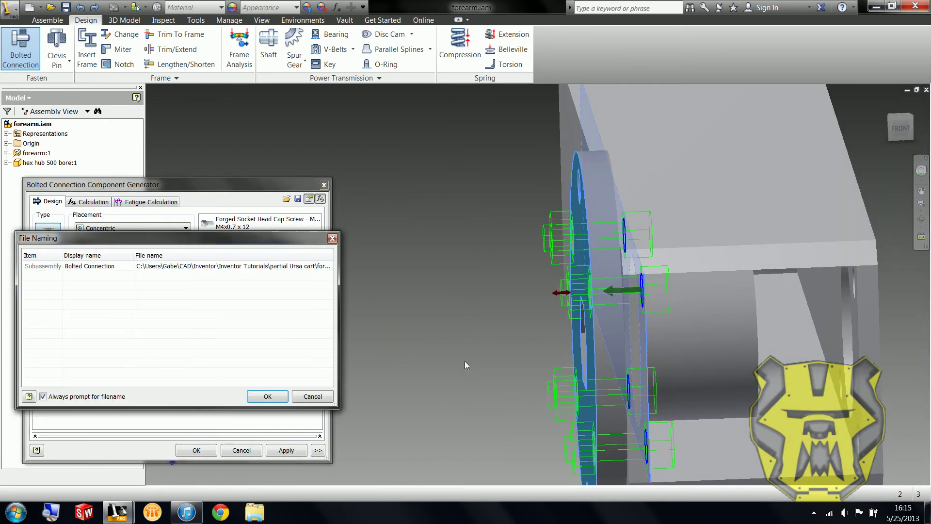
pyautogui.click(268, 396)
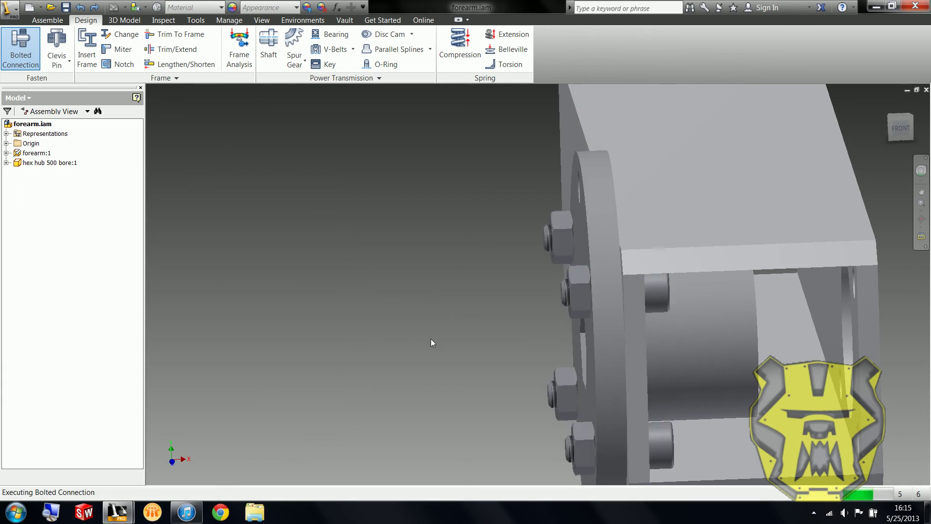
pyautogui.click(324, 185)
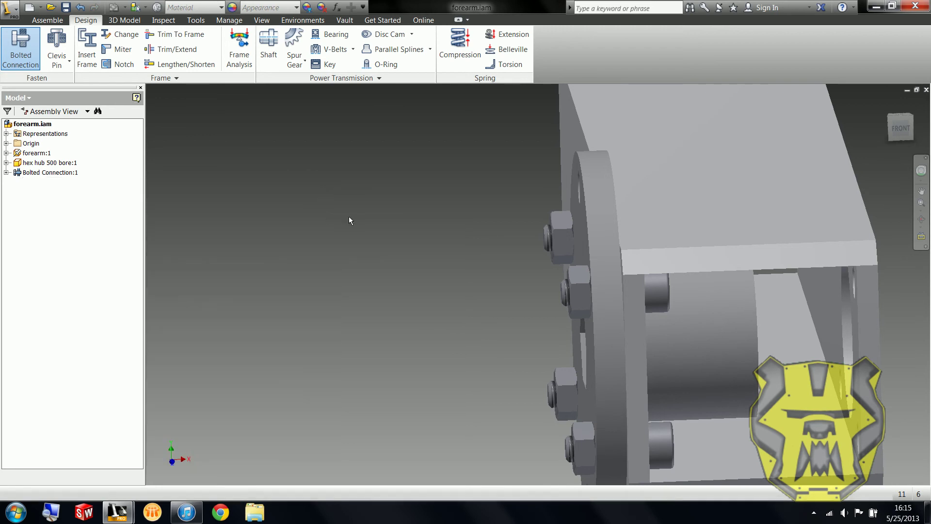
# - Inspect the fastened hub from outside and save the forearm assembly with its new components
pyautogui.moveTo(457, 368); pyautogui.dragTo(461, 337, button='middle')
pyautogui.scroll(-6, 451, 332)
pyautogui.hotkey('ctrl', 's')
pyautogui.click(507, 213)
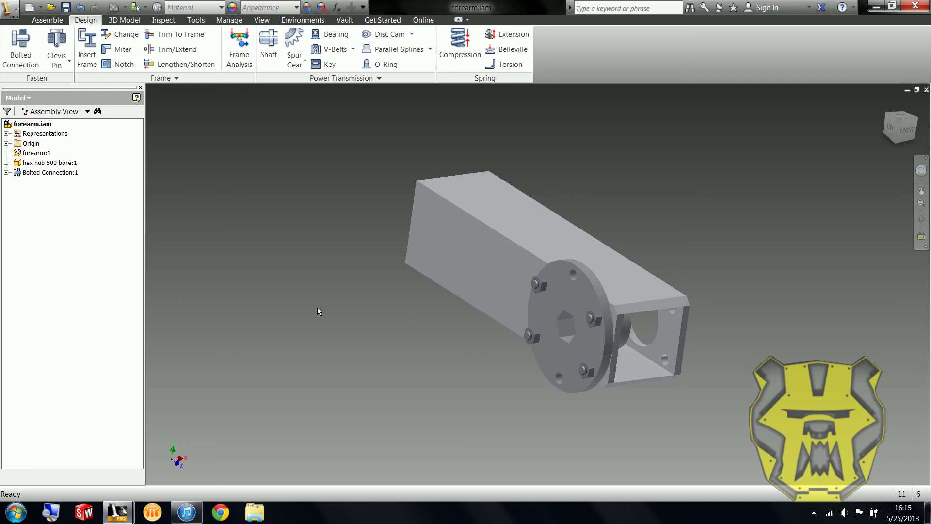
# - Switch to Windows Explorer and browse through CAD, Inventor and Inventor Tutorials to the partial Ursa cart folder
pyautogui.press('super+e')
pyautogui.click(206, 163)
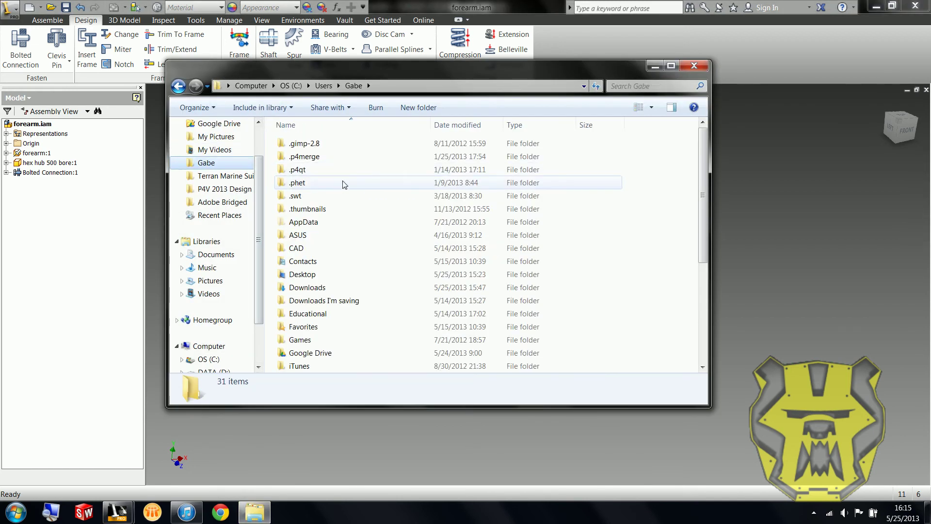
pyautogui.doubleClick(324, 249)
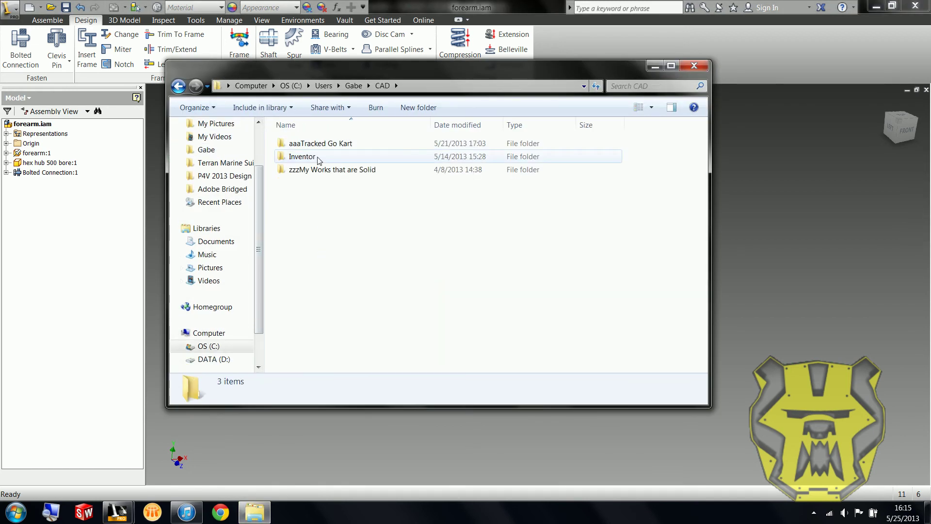
pyautogui.doubleClick(319, 159)
pyautogui.doubleClick(316, 158)
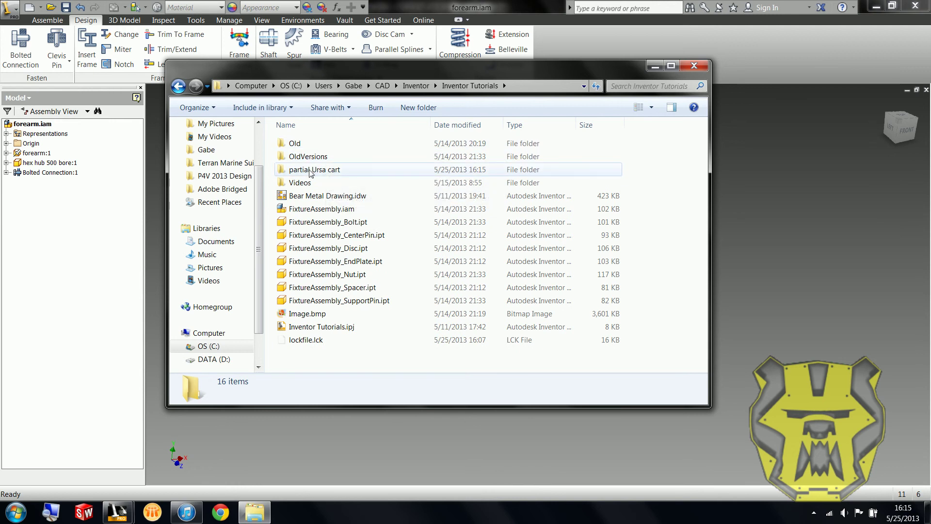
pyautogui.doubleClick(311, 170)
# - Look at the bolted connection's assembly file in the forearm folder's Design Accelerator subfolder
pyautogui.click(311, 144)
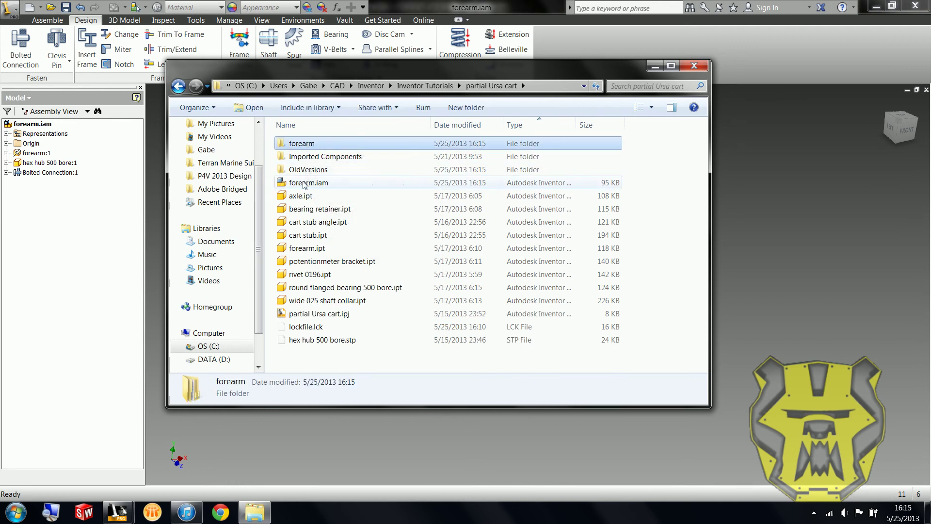
pyautogui.doubleClick(305, 147)
pyautogui.doubleClick(304, 144)
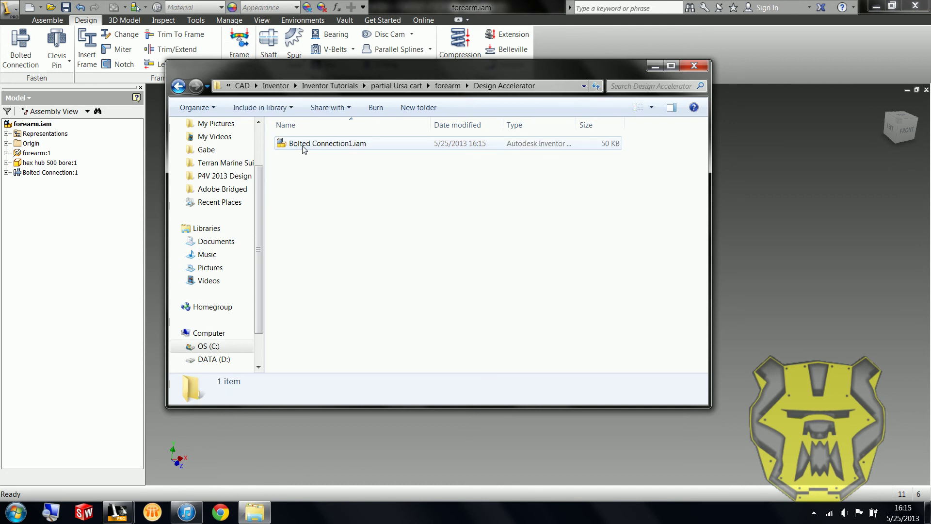
pyautogui.click(304, 146)
pyautogui.click(388, 221)
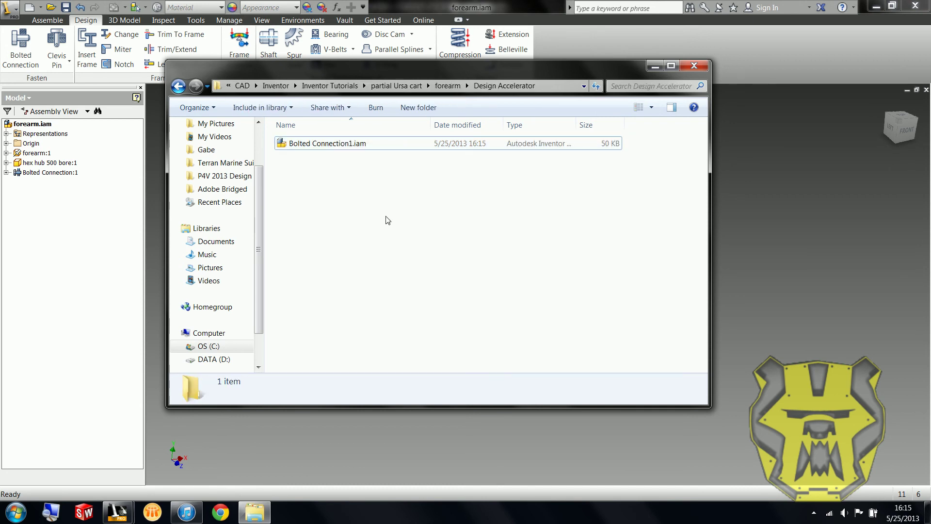
pyautogui.click(334, 143)
pyautogui.click(361, 204)
# - Go back to the partial Ursa cart folder and trace the path through forearm to Design Accelerator again
pyautogui.click(178, 87)
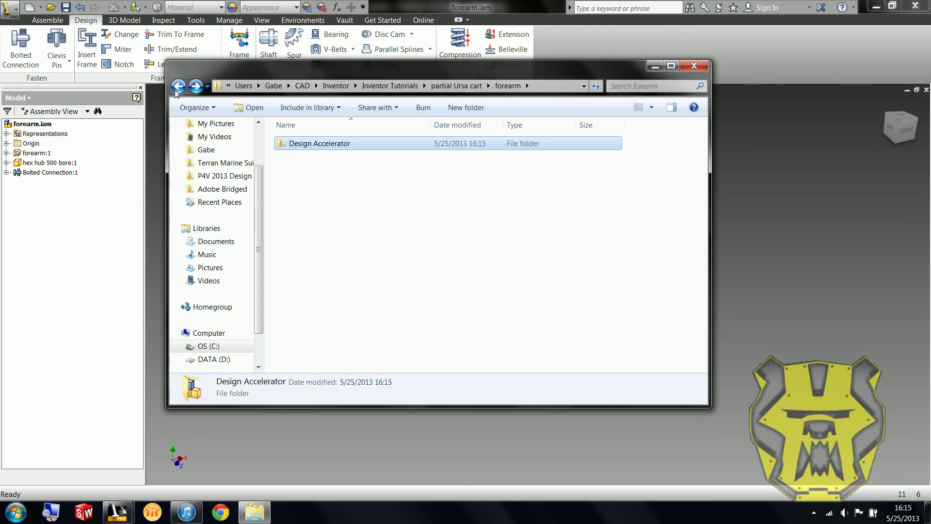
pyautogui.click(177, 89)
pyautogui.click(677, 155)
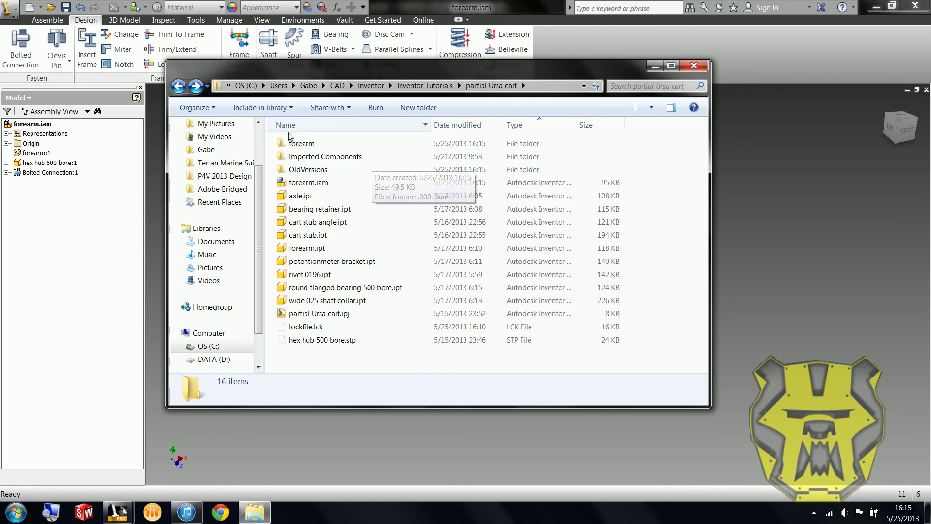
pyautogui.doubleClick(301, 143)
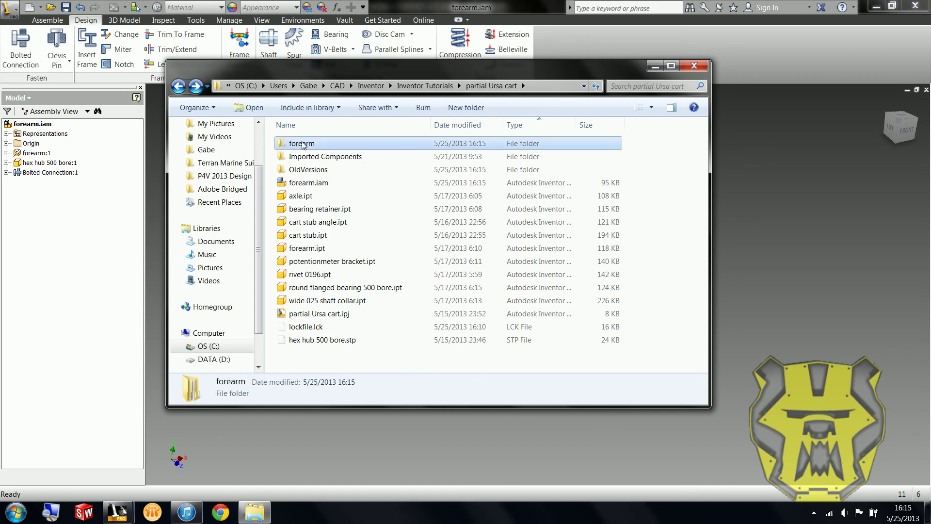
pyautogui.doubleClick(302, 144)
pyautogui.click(303, 144)
pyautogui.click(339, 202)
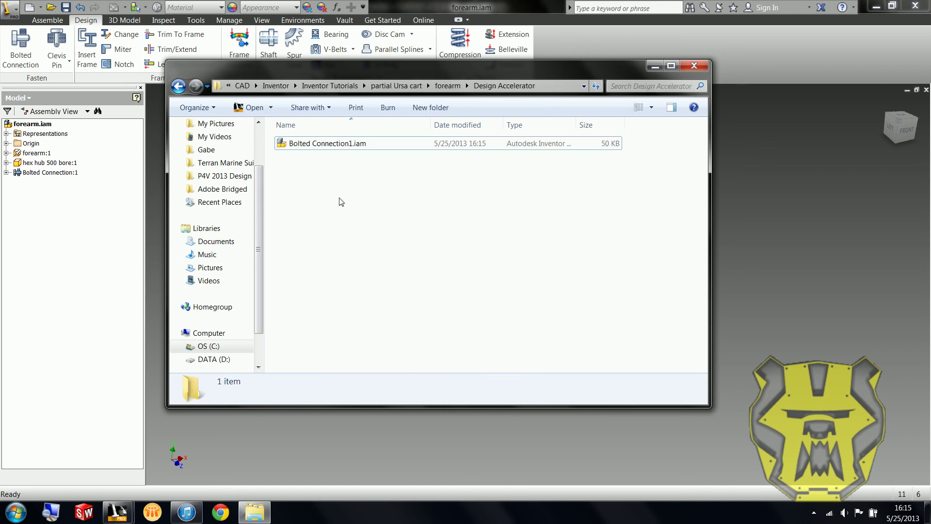
# - Return to the partial Ursa cart folder, review its files, and close the Explorer window
pyautogui.click(178, 87)
pyautogui.click(179, 87)
pyautogui.click(667, 197)
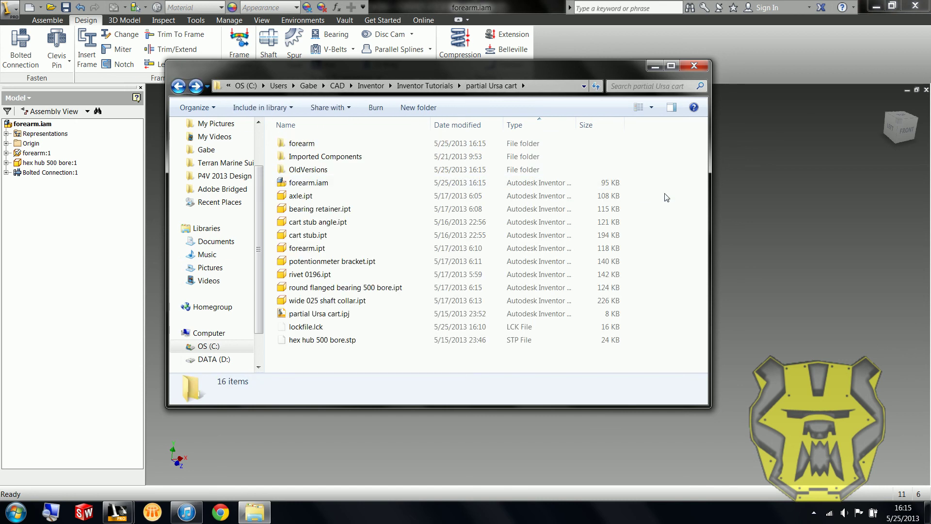
pyautogui.click(692, 67)
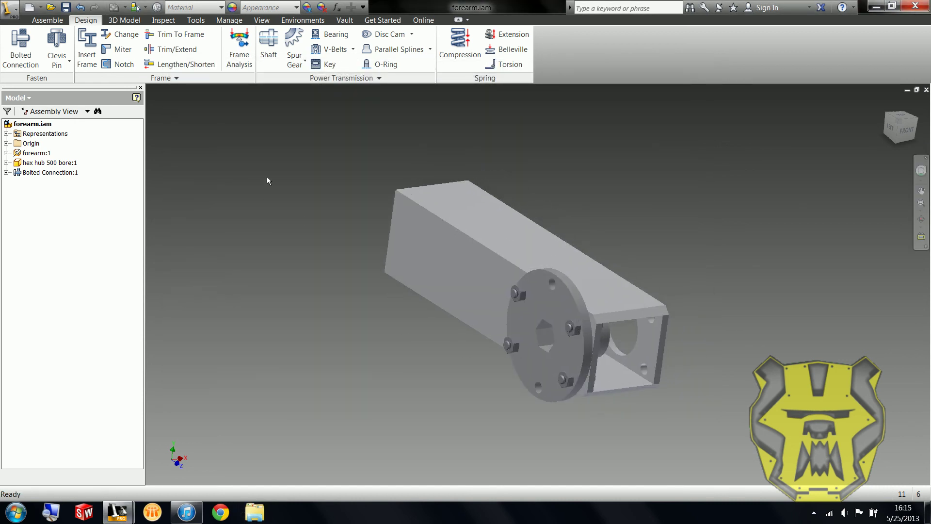
# - Bring up the assembly tools and the choice of new document types
pyautogui.click(47, 20)
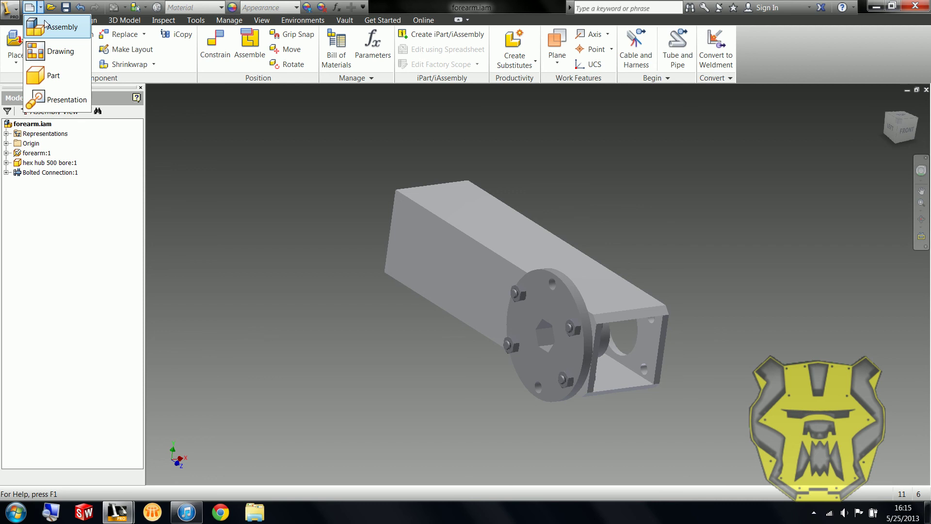